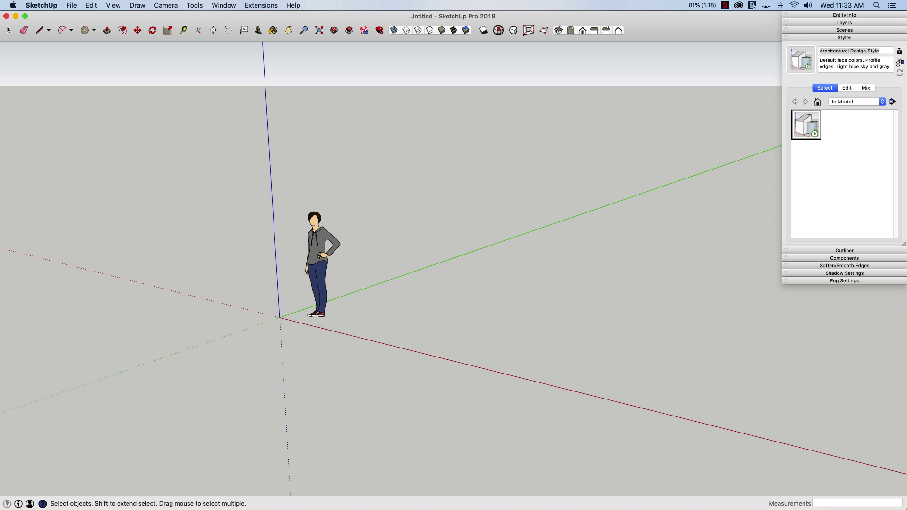
- Erase the default standing figure next to the origin
middle_drag(280, 373, 417, 300)
key(e)
drag(411, 308, 407, 340)
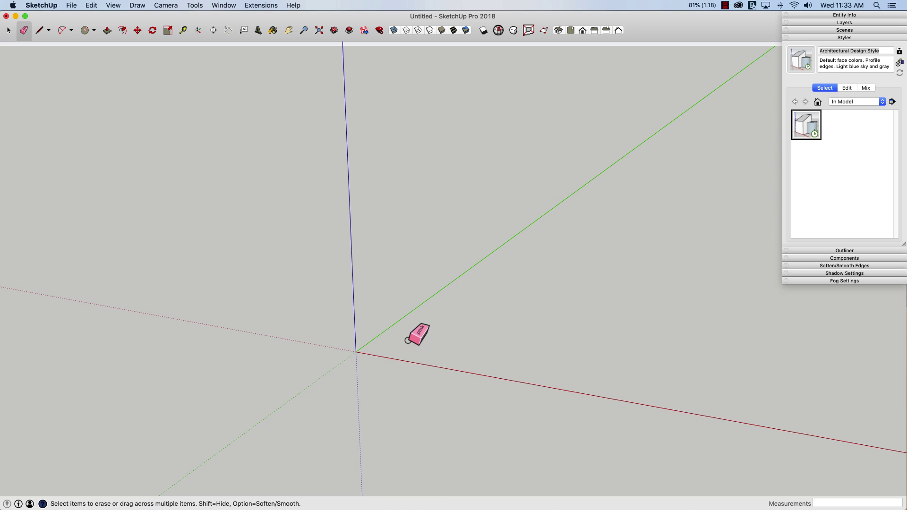
- Draw a ground circle centred on the origin and pull it up about 3' 11/16" into a cylinder
click(86, 31)
middle_drag(272, 167, 275, 198)
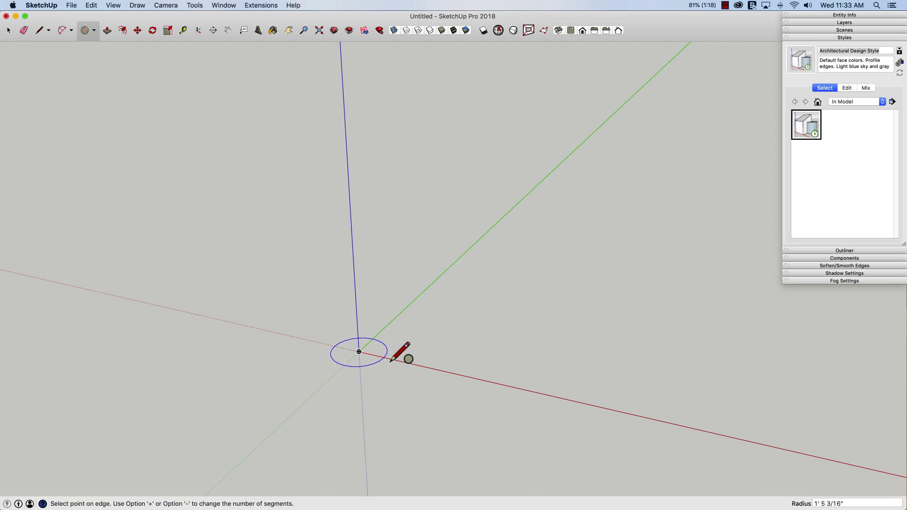
click(415, 365)
middle_drag(386, 324, 349, 320)
key(p)
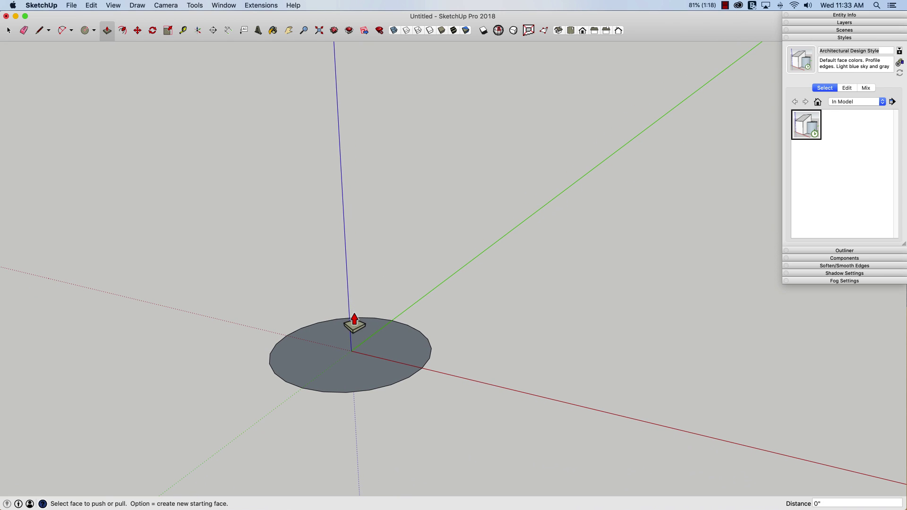
drag(367, 355, 350, 283)
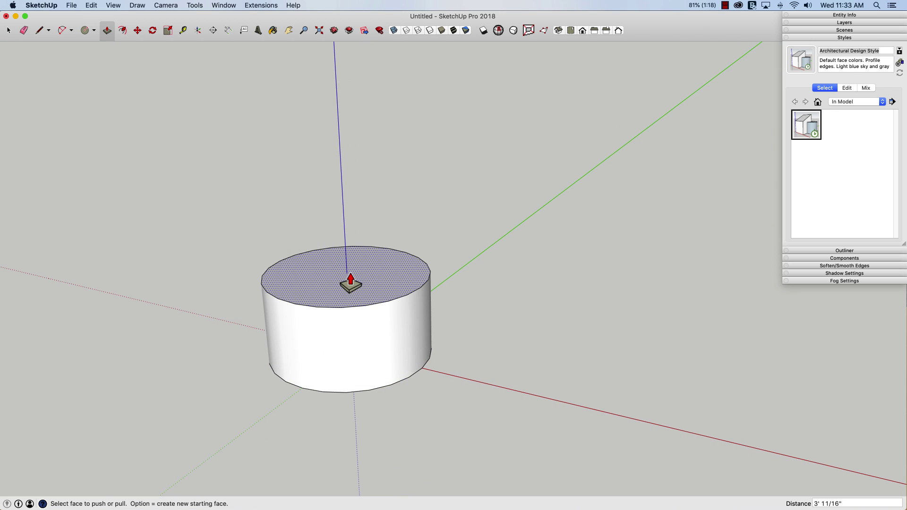
middle_drag(350, 283, 354, 283)
key(space)
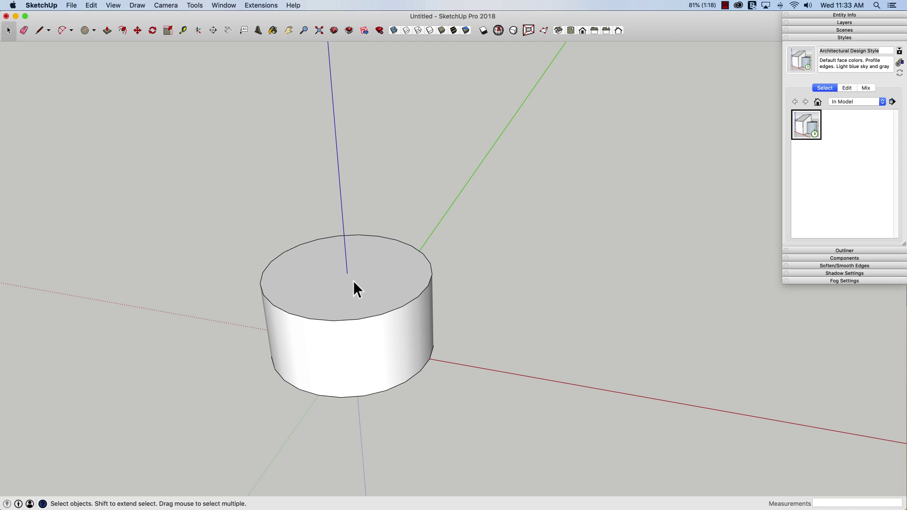
- Scale the cylinder's top face to about 0.81 along the red axis and about 0.88 along the green axis
key(s)
click(367, 278)
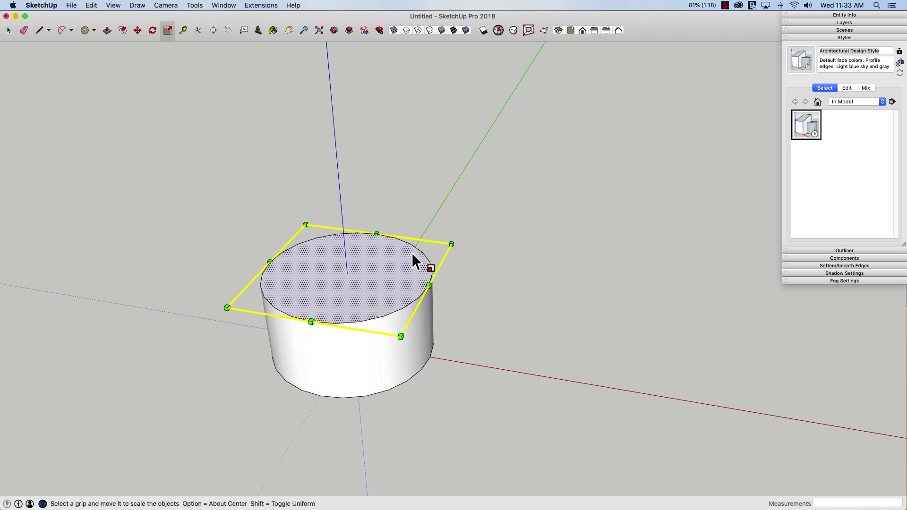
middle_drag(413, 255, 333, 245)
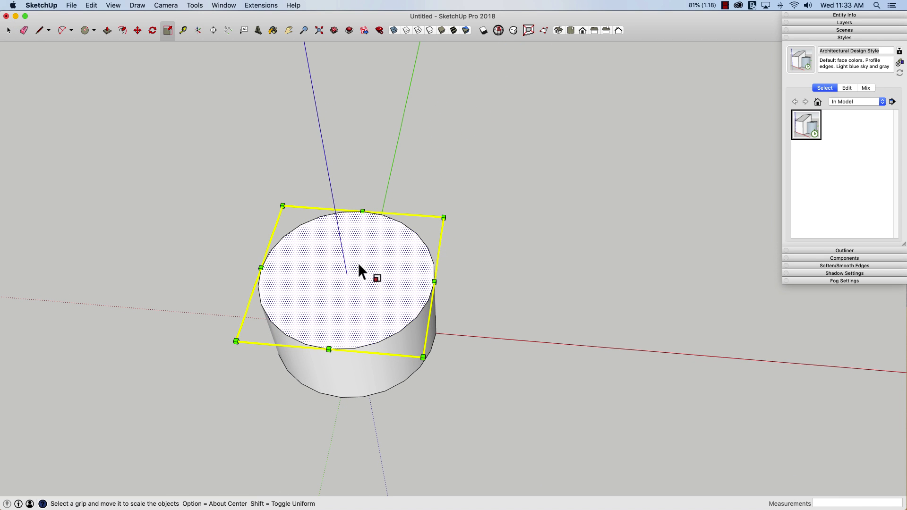
middle_drag(360, 269, 384, 270)
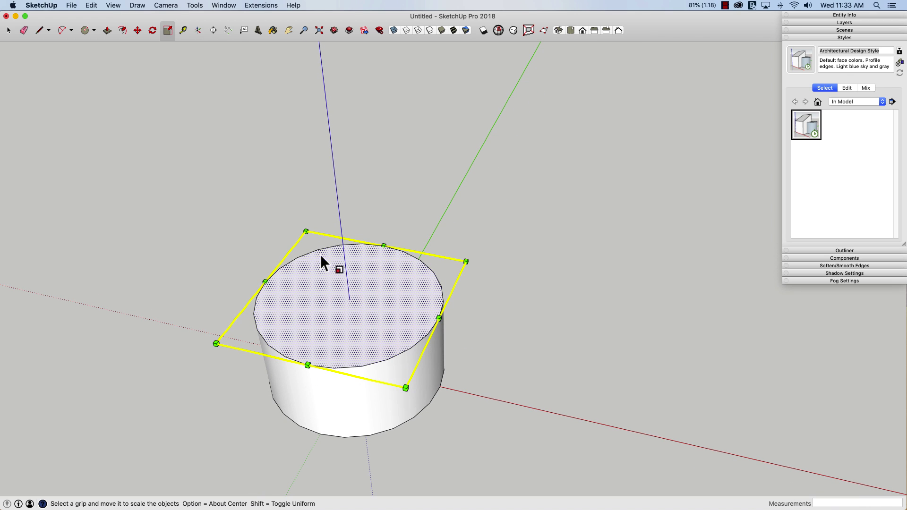
middle_drag(345, 280, 449, 317)
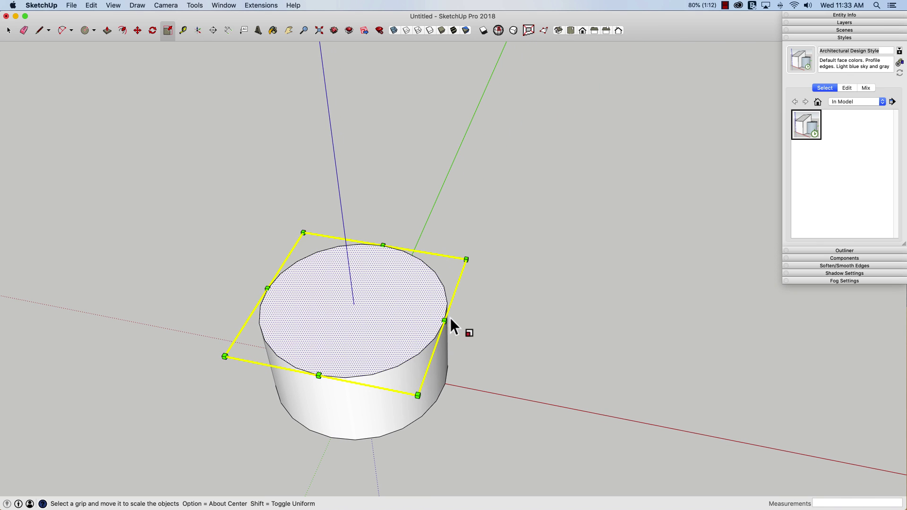
drag(450, 317, 409, 314)
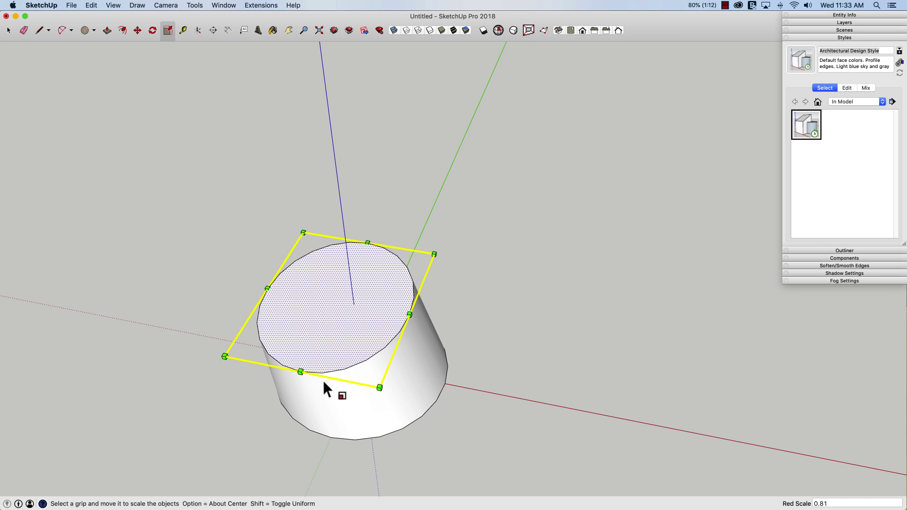
drag(301, 372, 314, 353)
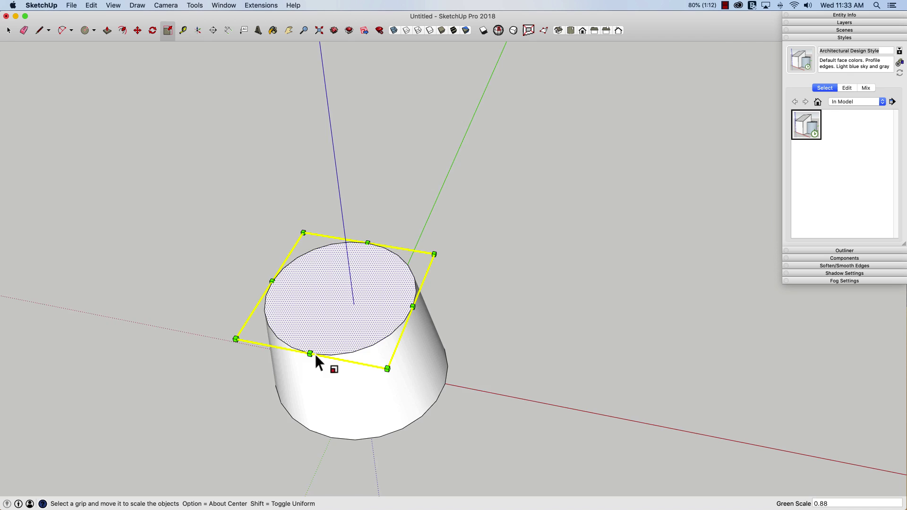
- Scale the cylinder's top face uniformly about its opposite corner to about 0.74
middle_drag(314, 353, 450, 340)
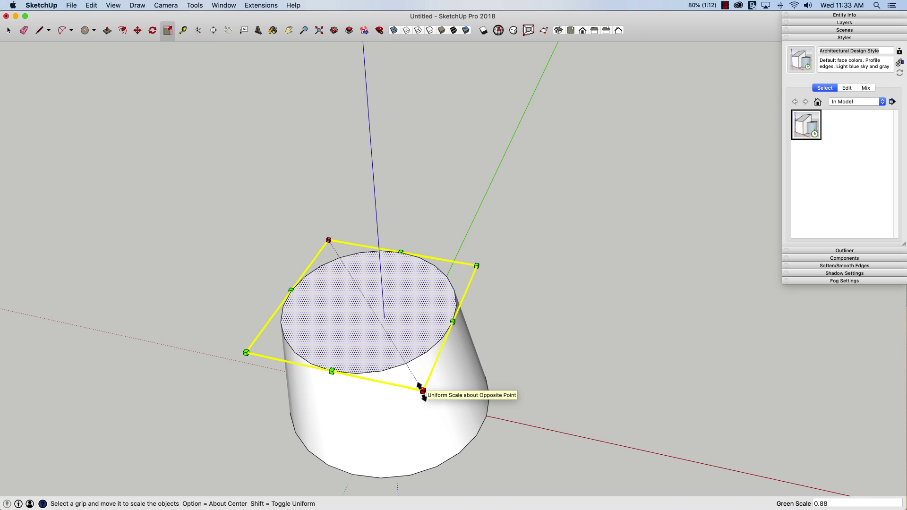
drag(421, 389, 416, 317)
middle_drag(413, 316, 414, 329)
drag(404, 324, 371, 301)
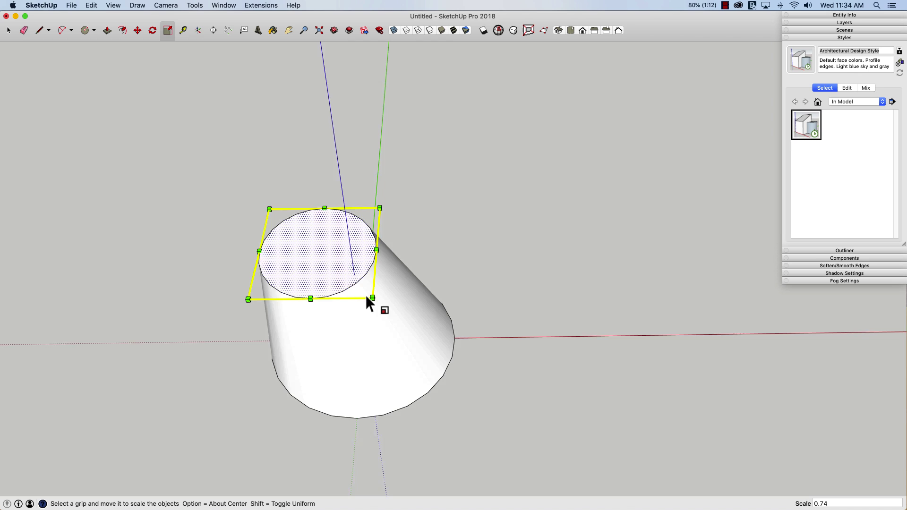
- Pull the reduced top face straight up to add a second section on the tapered base
middle_drag(371, 301, 346, 262)
key(p)
drag(344, 270, 330, 163)
middle_drag(331, 156, 354, 209)
- Scale the second section's top face uniformly to about 0.79 and narrow it further along the red axis
key(space)
click(355, 211)
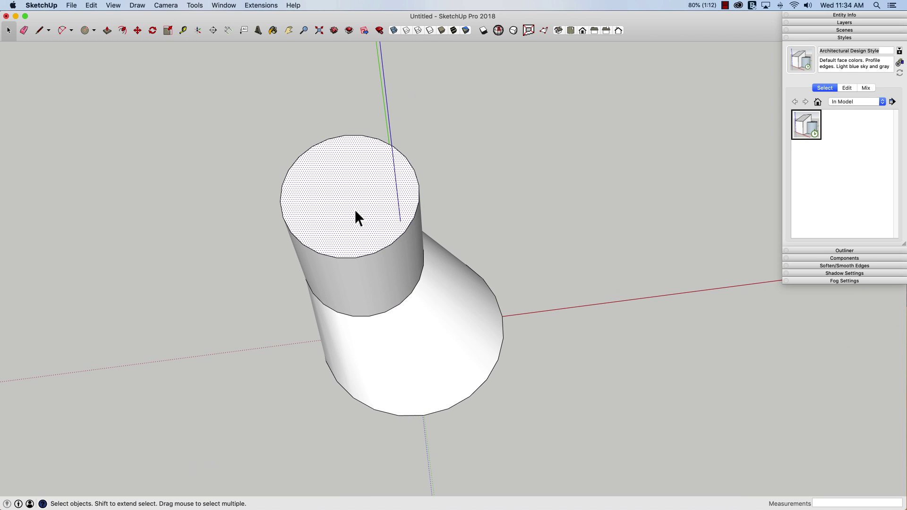
key(s)
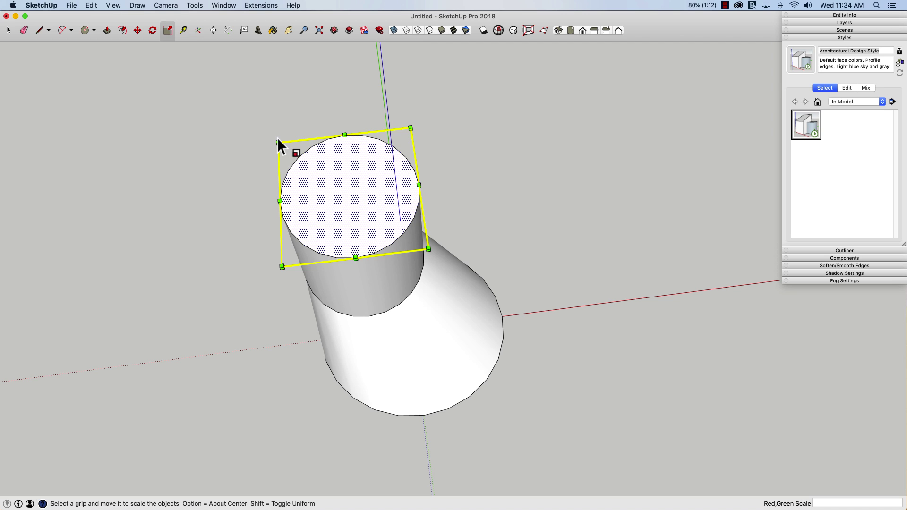
drag(278, 141, 304, 154)
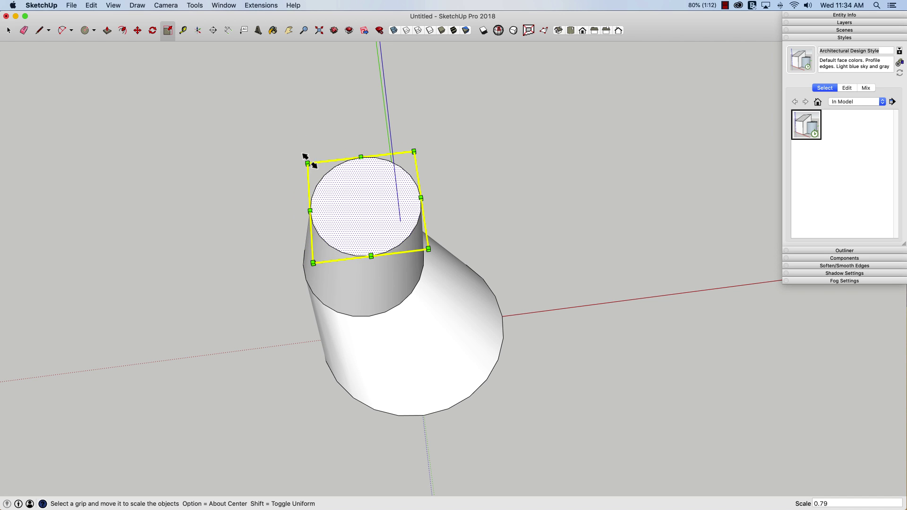
drag(310, 211, 343, 206)
- Pull the top face up into a third section and shrink that section's top uniformly about the opposite corner
middle_drag(345, 163, 371, 189)
key(p)
drag(368, 199, 352, 89)
middle_drag(357, 133, 370, 151)
key(space)
key(s)
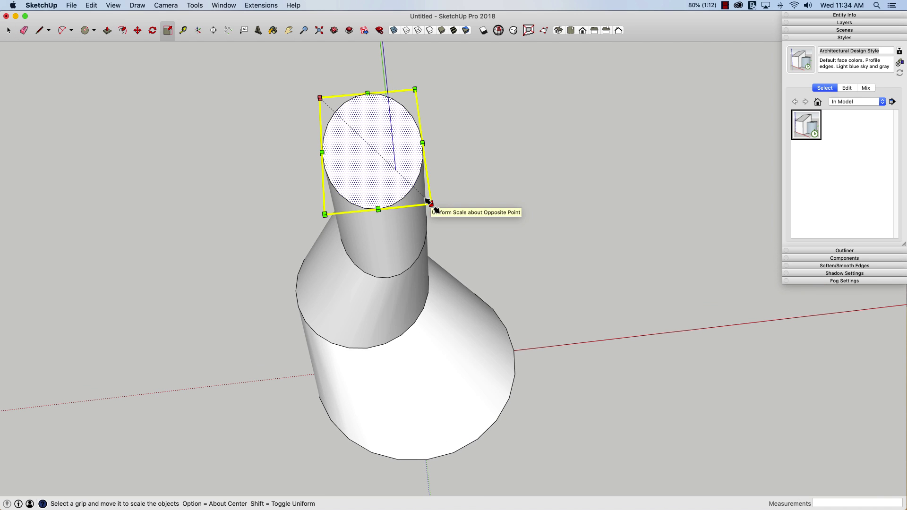
drag(431, 203, 397, 182)
- Pull the top face up into a fourth section and scale its top to about 0.63 along the green axis
mouse_move(398, 184)
middle_down()
mouse_move(380, 167)
mouse_move(383, 178)
middle_up()
key(p)
drag(383, 179, 361, 109)
key(space)
middle_drag(361, 108, 378, 192)
click(370, 124)
key(s)
drag(380, 190, 370, 148)
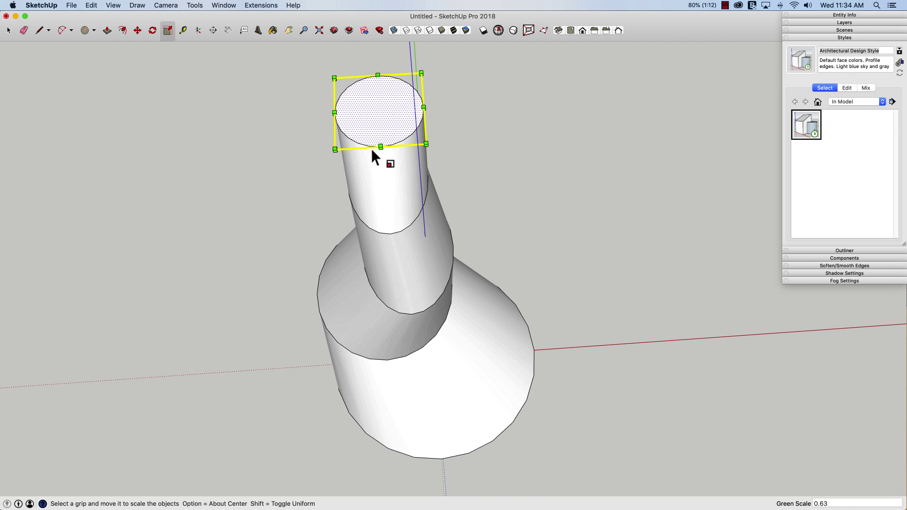
- Pull the fourth section's top face upward to add a fifth section to the tower
mouse_move(371, 148)
middle_down()
mouse_move(382, 142)
mouse_move(384, 152)
middle_up()
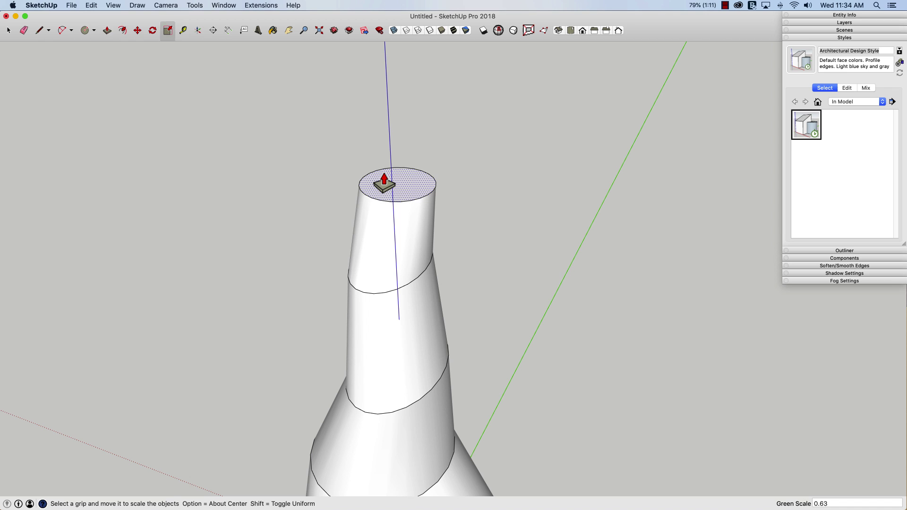
key(p)
drag(396, 192, 386, 118)
middle_drag(387, 118, 401, 170)
- Scale the fifth section's top face to about 0.50 along the red axis and try a uniform scale about its centre
key(space)
click(401, 177)
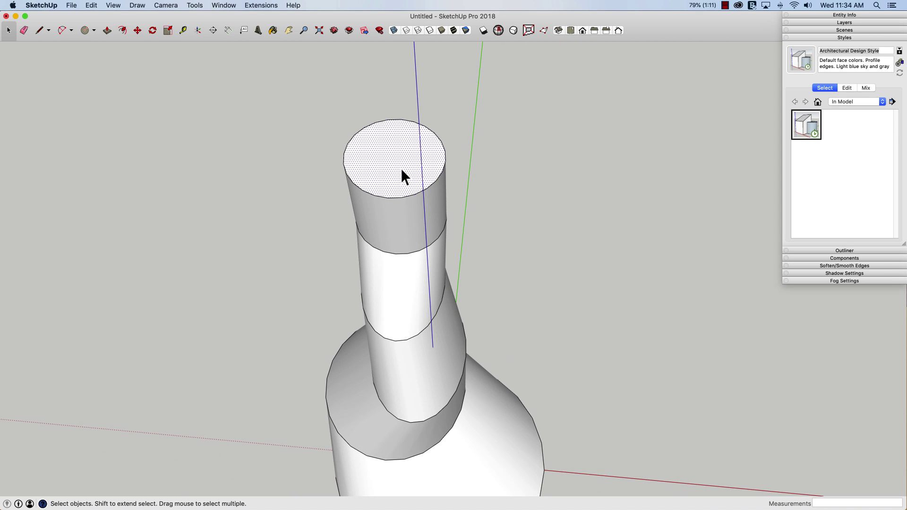
key(s)
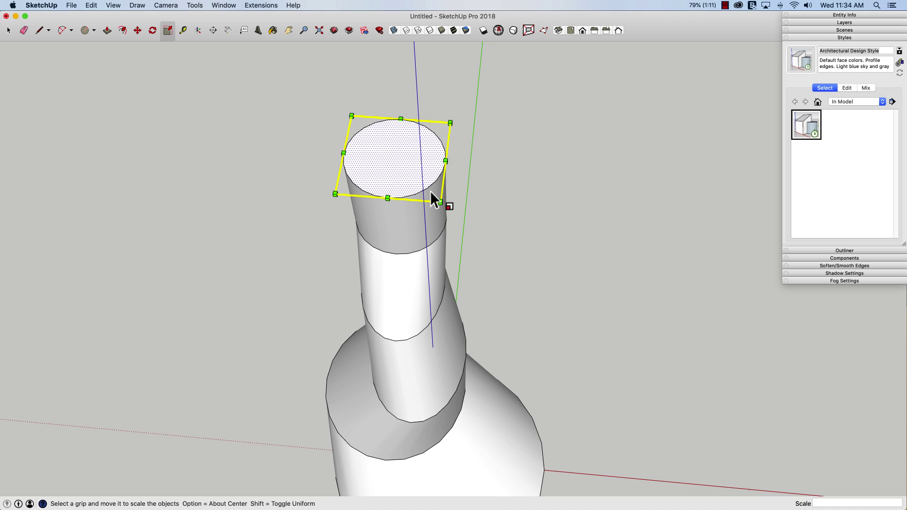
drag(445, 161, 420, 159)
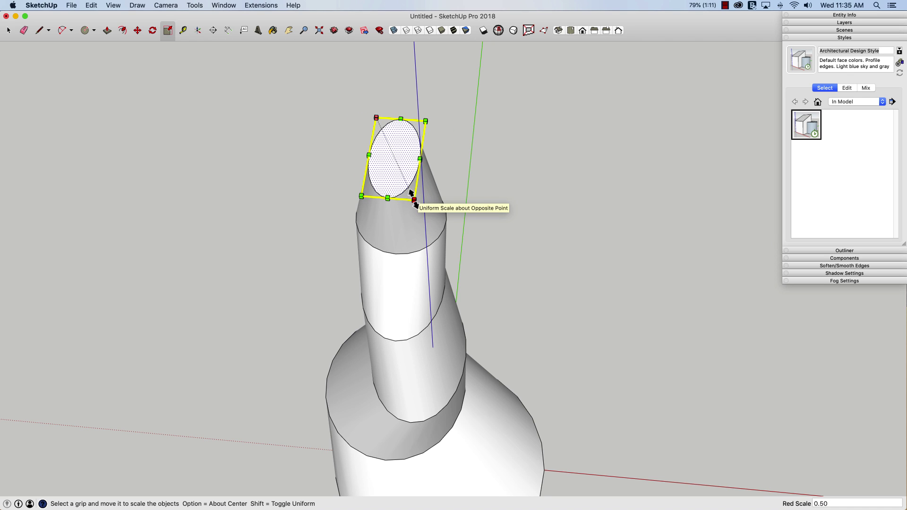
mouse_move(414, 199)
alt+mouse_down()
mouse_move(409, 190)
mouse_move(427, 228)
mouse_move(399, 175)
mouse_move(414, 200)
alt+mouse_up()
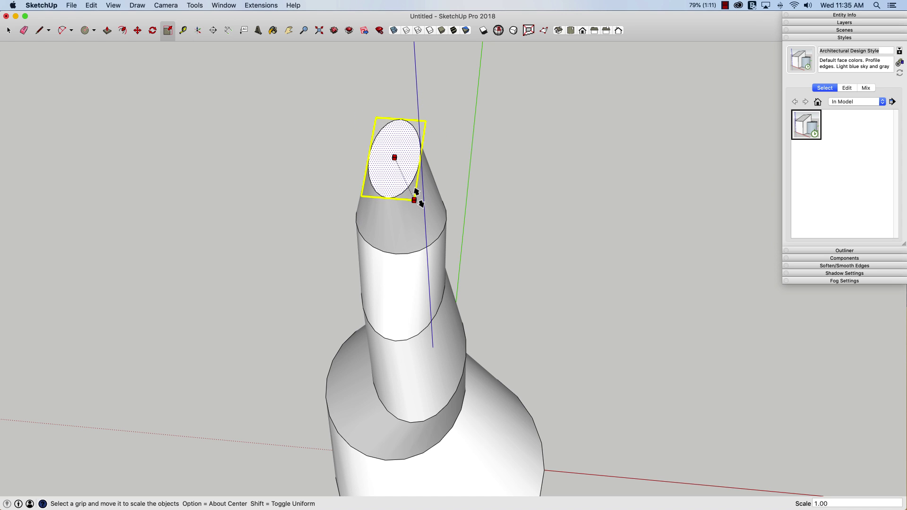
- Pull the narrowed oval top face upward to add a short sixth section
middle_drag(403, 213, 403, 176)
key(p)
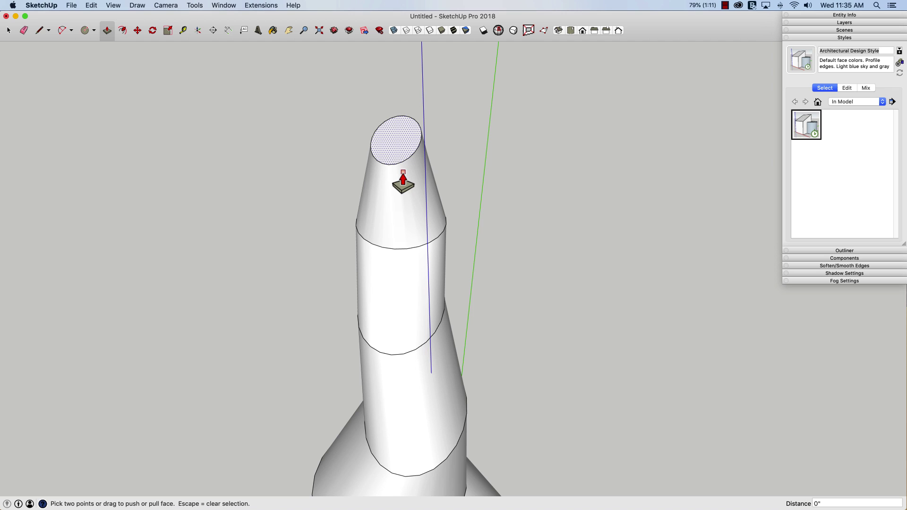
key(Escape)
click(392, 156)
click(385, 121)
middle_drag(385, 121, 392, 133)
- Scale the sixth section's top edge uniformly about the opposite corner to about 0.61
key(space)
click(392, 133)
key(s)
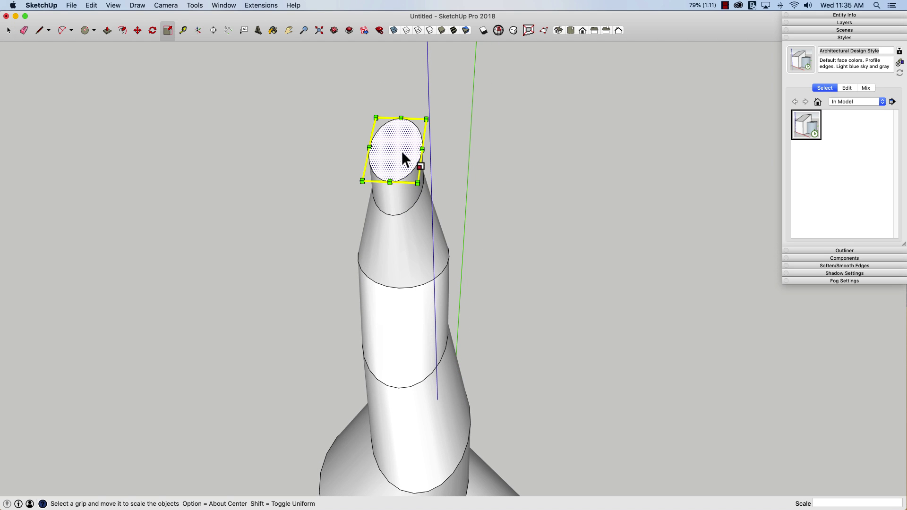
key(Escape)
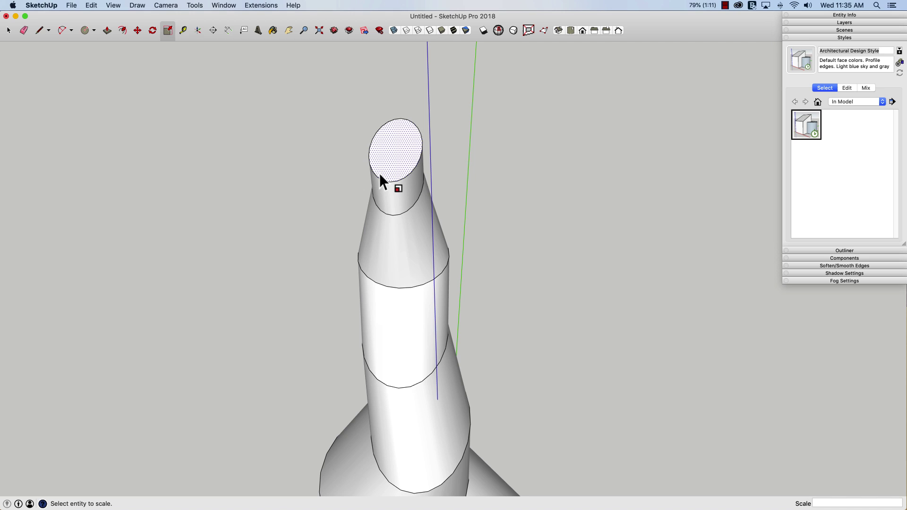
click(378, 174)
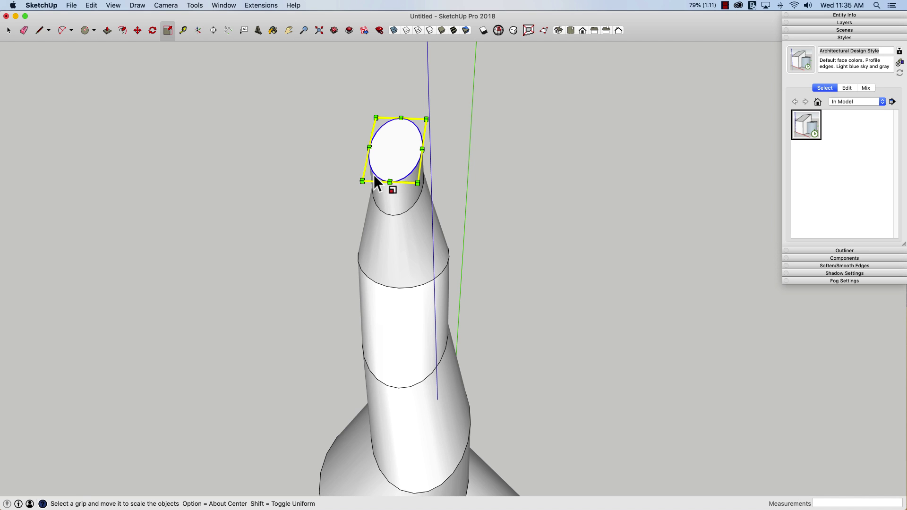
drag(361, 178, 384, 161)
- Pull the small top face up into a seventh section and extend it by about another 6 3/16"
mouse_move(409, 150)
middle_down()
mouse_move(413, 144)
mouse_move(406, 156)
middle_up()
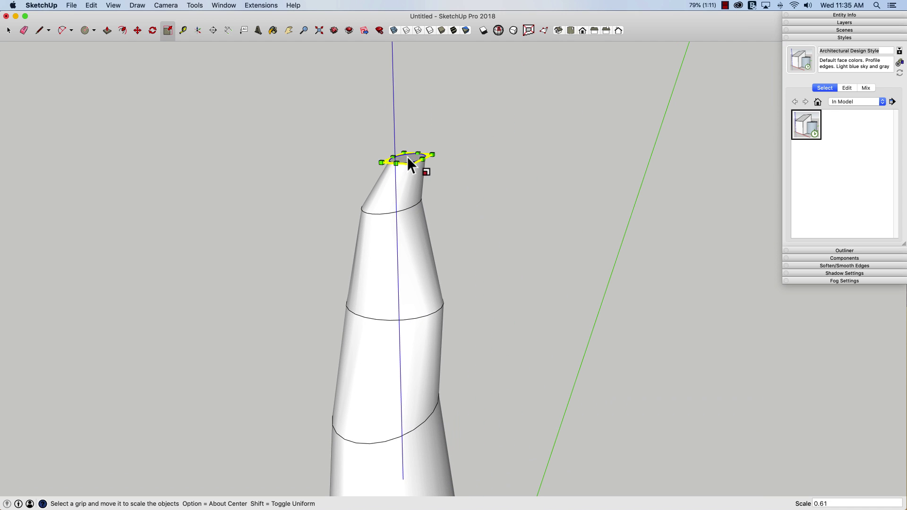
key(p)
drag(404, 162, 401, 118)
key(space)
mouse_move(402, 118)
middle_down()
mouse_move(400, 146)
mouse_move(394, 128)
mouse_move(423, 135)
mouse_move(419, 172)
mouse_move(410, 130)
middle_up()
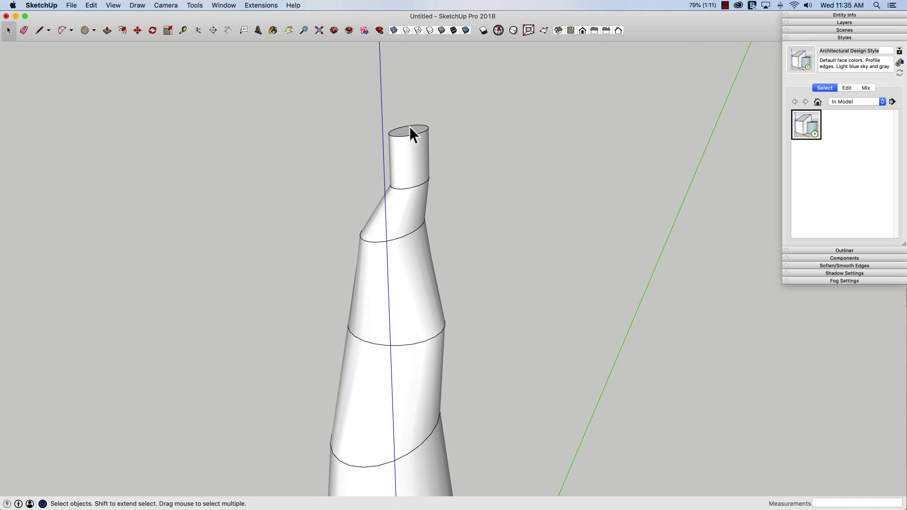
key(p)
drag(408, 135, 401, 100)
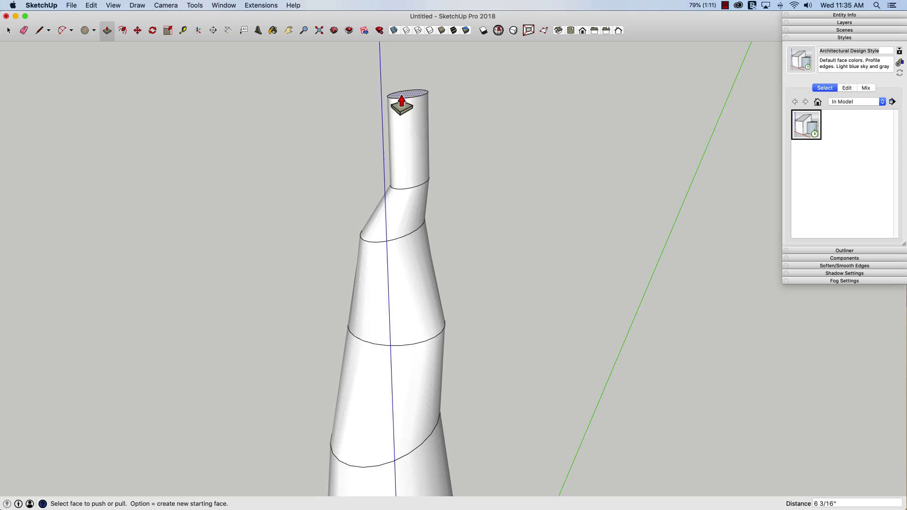
middle_drag(401, 100, 388, 98)
- Select the whole seventh section and scale it to about 0.84 along the green axis about the opposite point
key(space)
drag(448, 218, 450, 223)
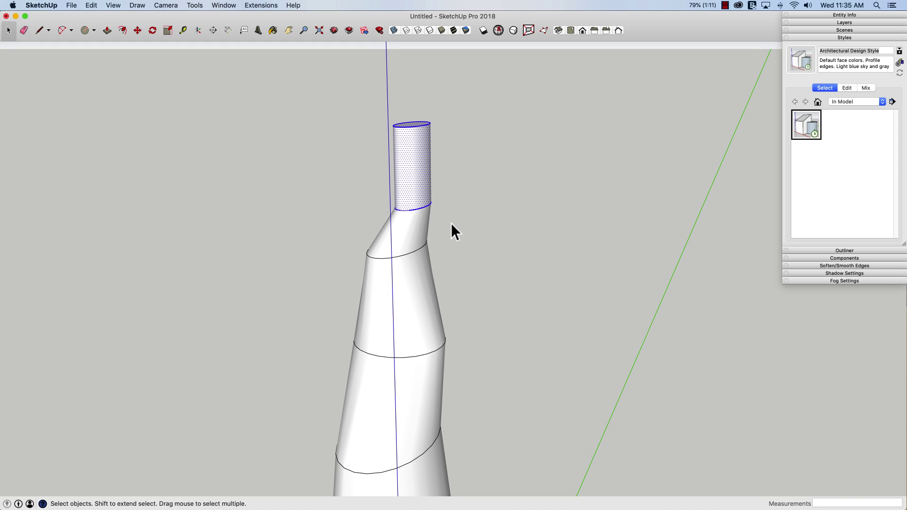
middle_drag(450, 223, 422, 142)
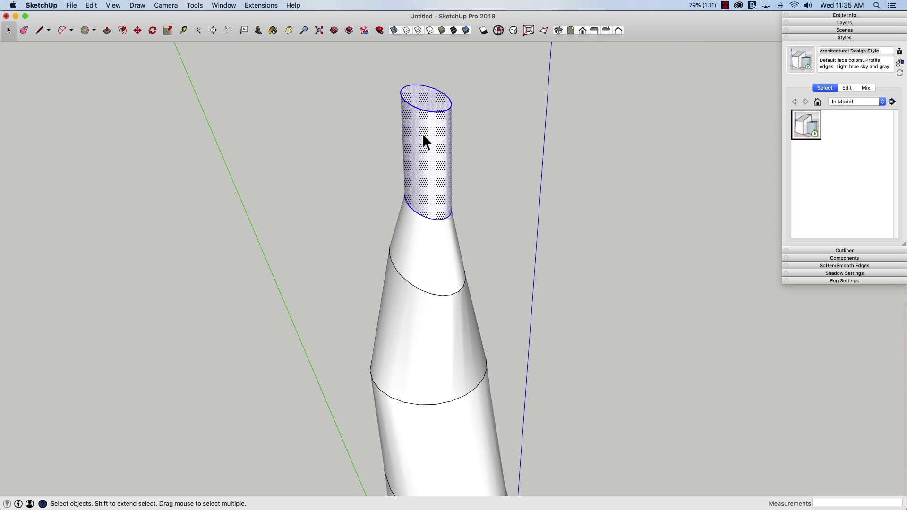
key(s)
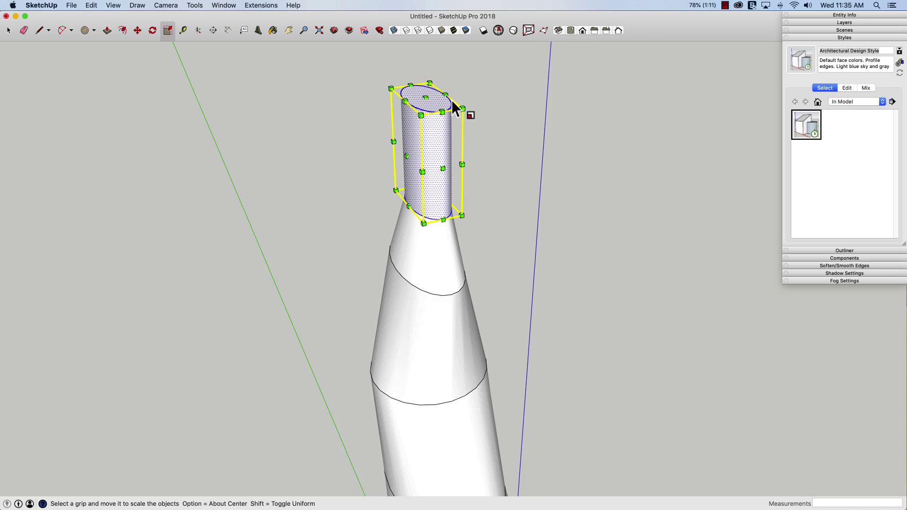
middle_drag(452, 104, 386, 113)
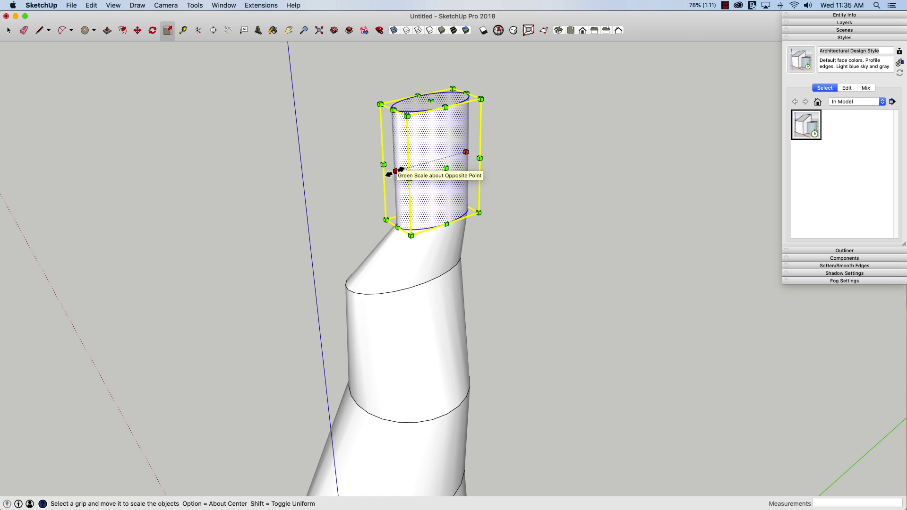
mouse_move(395, 171)
mouse_down()
mouse_move(414, 170)
mouse_move(395, 171)
mouse_up()
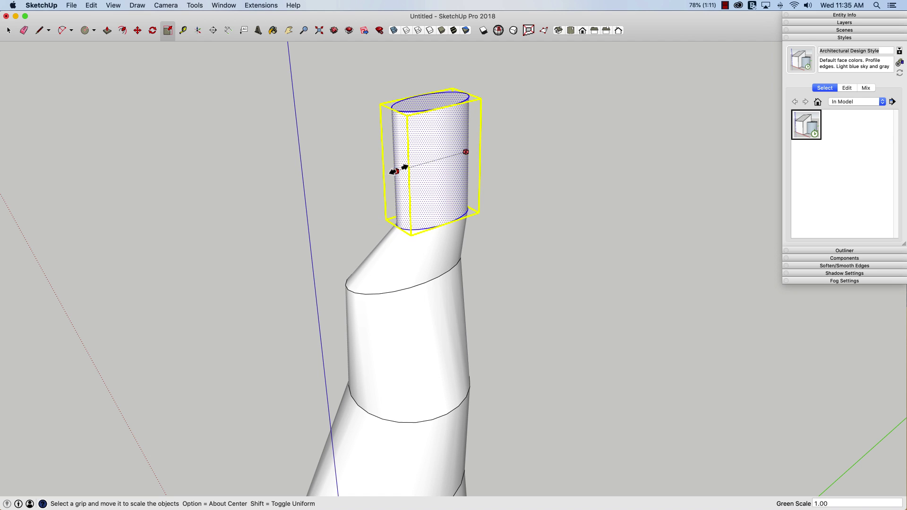
drag(394, 171, 403, 163)
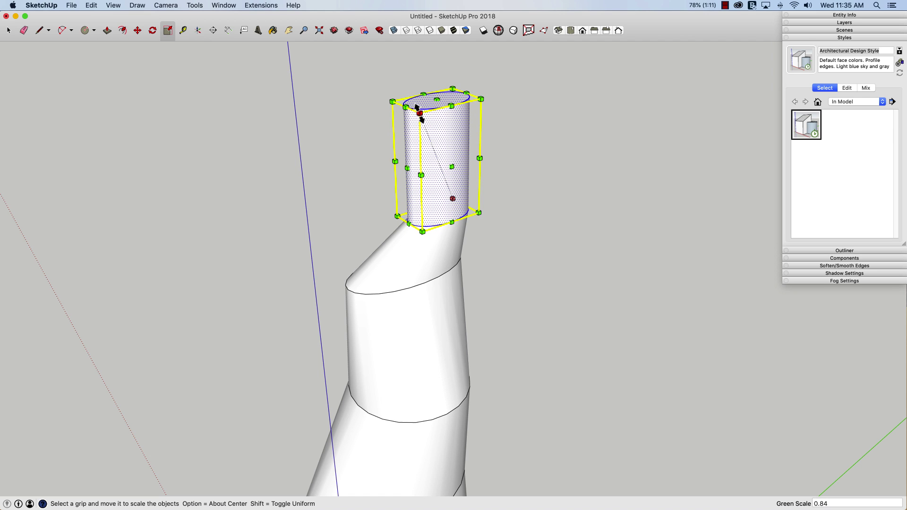
- Try the seventh section's other scale grips, ending with a non-uniform scale of about 1.23, 1.26, 1.28 along red, green and blue
mouse_move(419, 111)
mouse_down()
mouse_move(431, 142)
mouse_move(414, 106)
mouse_up()
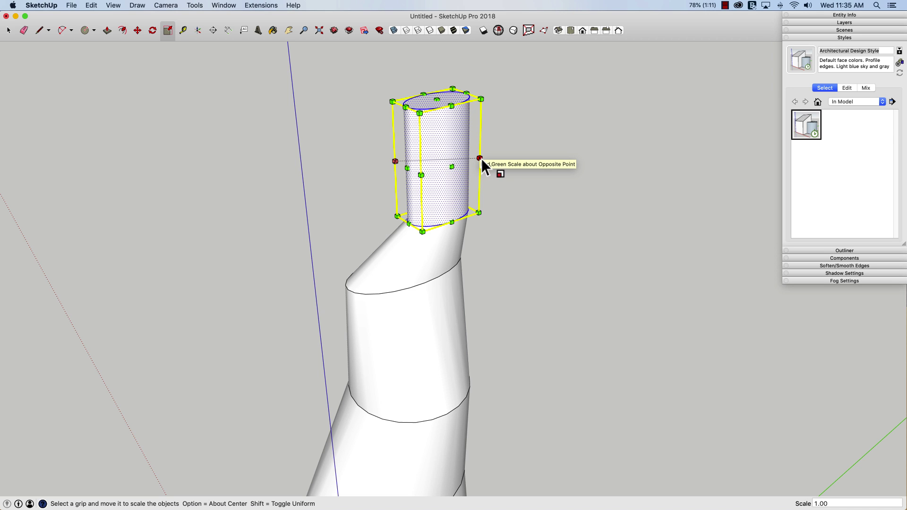
drag(480, 158, 463, 179)
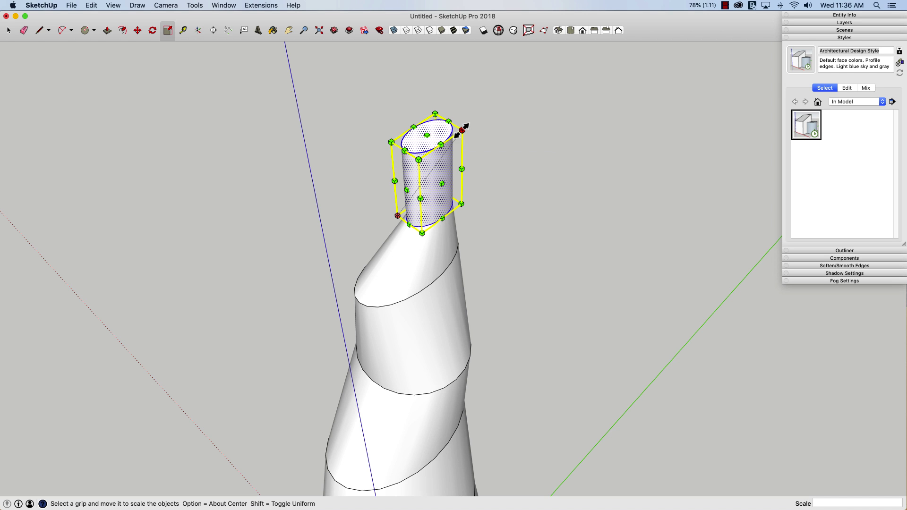
mouse_move(461, 130)
shift+mouse_down()
mouse_move(489, 102)
mouse_move(451, 171)
mouse_move(470, 171)
mouse_move(503, 140)
mouse_move(486, 114)
mouse_move(465, 123)
mouse_move(506, 100)
mouse_move(412, 141)
mouse_move(441, 127)
mouse_move(497, 128)
mouse_move(534, 106)
mouse_move(460, 126)
mouse_move(491, 103)
mouse_move(480, 104)
mouse_move(476, 131)
shift+mouse_up()
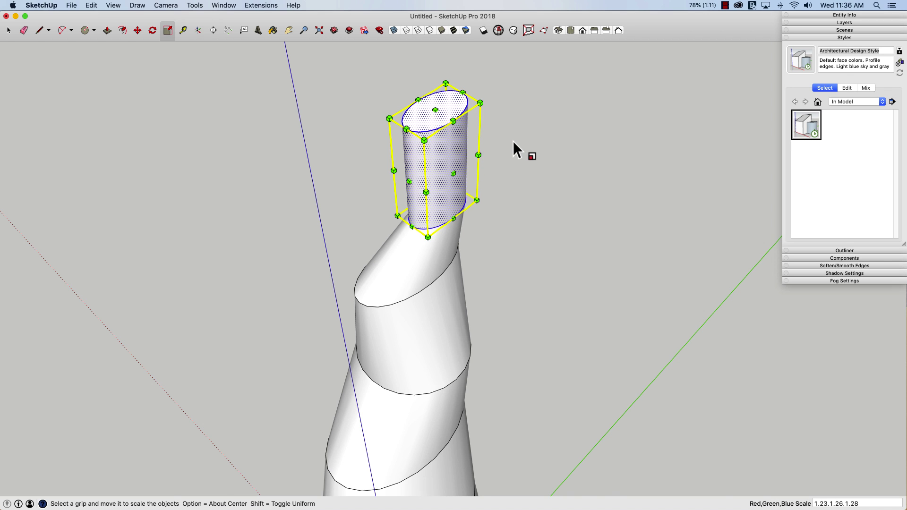
- Examine the whole tapering form from farther away and up close, and clear the selection of the top section
middle_drag(514, 141, 440, 132)
key(space)
scroll(436, 113, down, 4)
scroll(445, 123, down, 2)
middle_drag(327, 122, 359, 151)
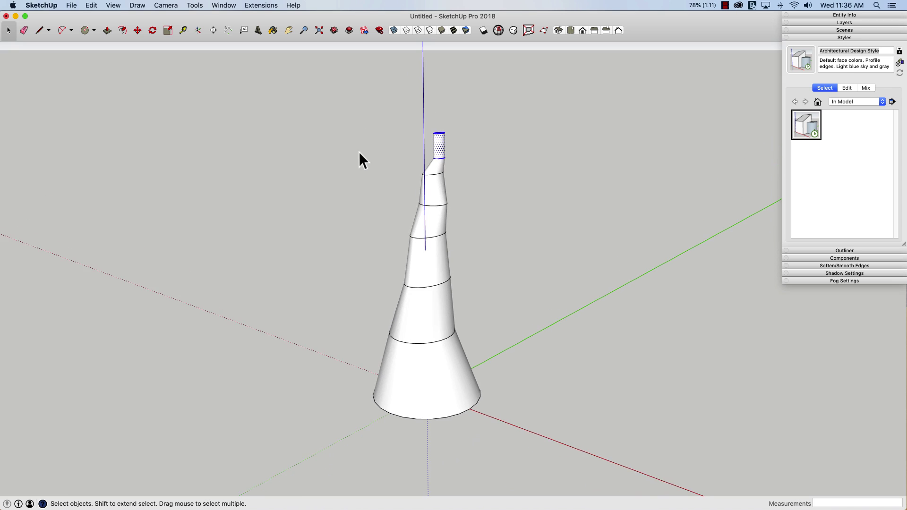
scroll(448, 137, up, 6)
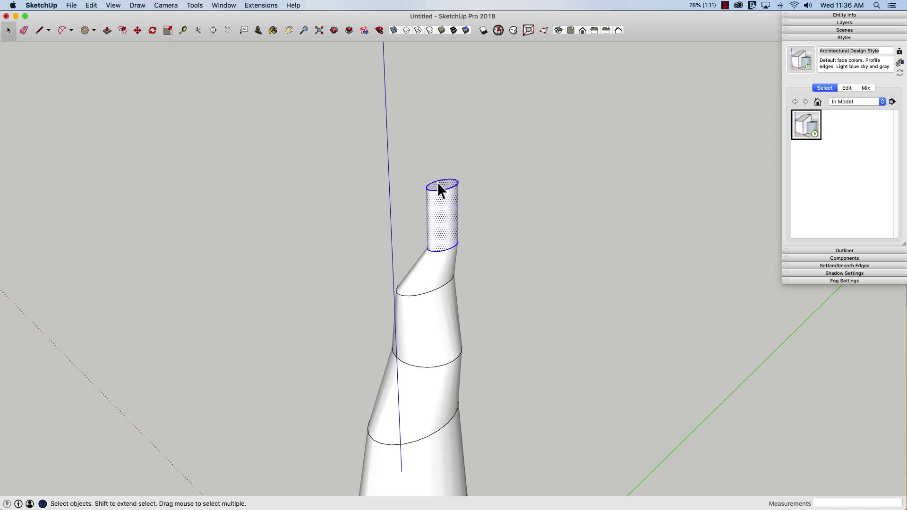
key(s)
key(space)
click(482, 182)
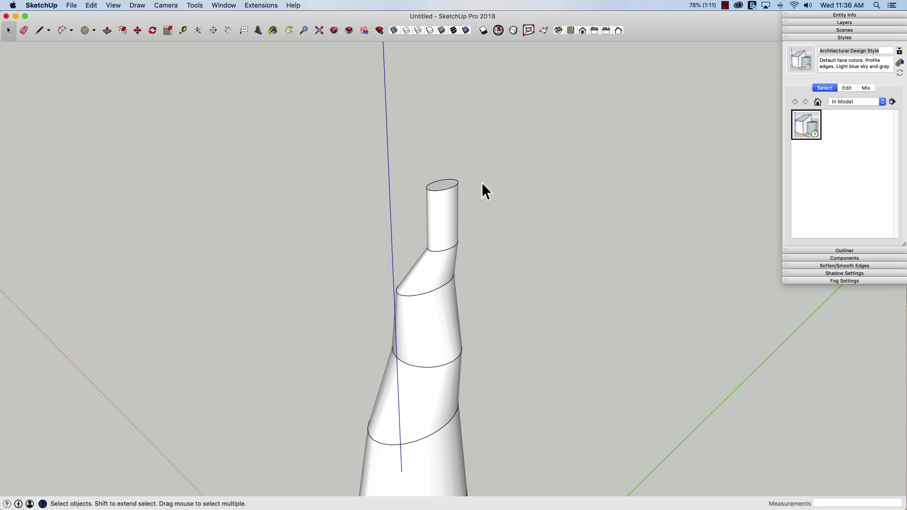
- Extend the seventh section slightly upward and scale its top face uniformly to about 0.72
key(p)
click(438, 186)
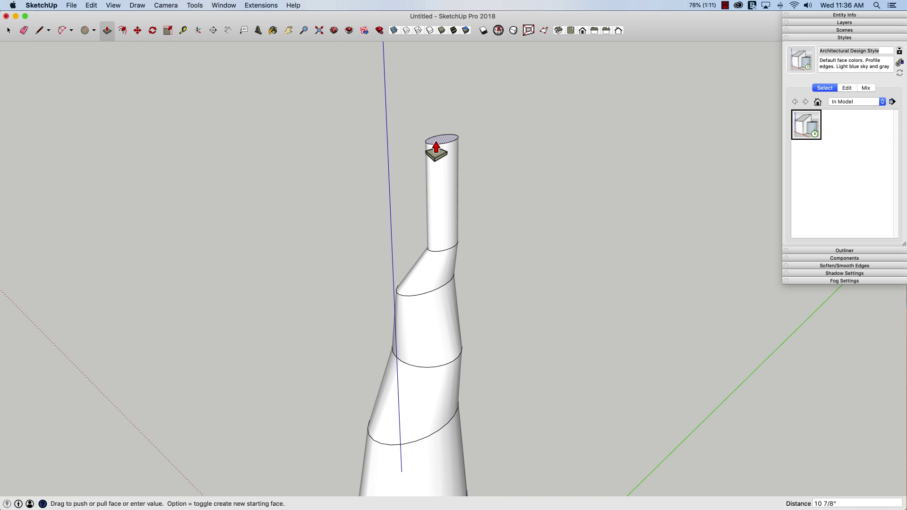
drag(436, 152, 432, 176)
key(s)
click(434, 178)
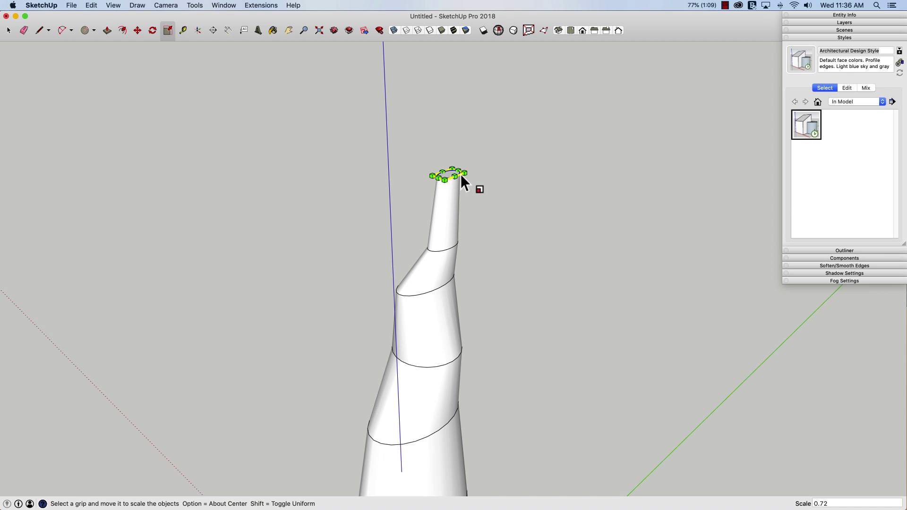
- Pull the top face up about 1' 1 5/16" into an eighth section and scale its top uniformly to about 0.66
key(p)
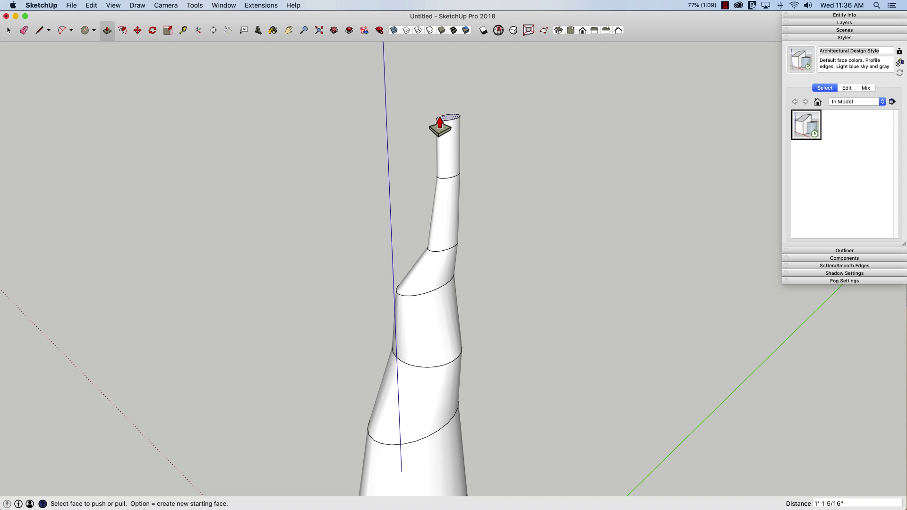
key(s)
click(441, 117)
middle_drag(441, 118, 435, 151)
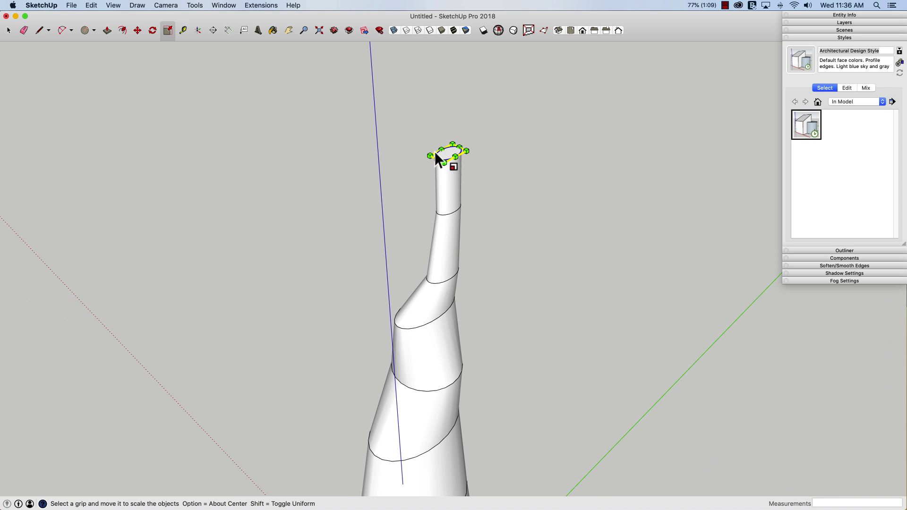
drag(429, 157, 441, 151)
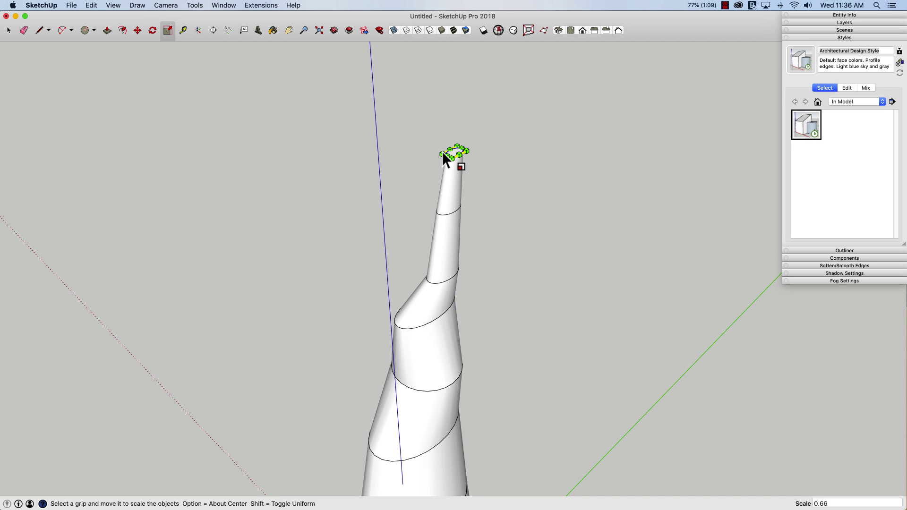
- Select all connected geometry of the form and bring up the Scale grips around it
middle_drag(441, 151, 432, 339)
key(space)
scroll(480, 176, down, 3)
triple_click(432, 339)
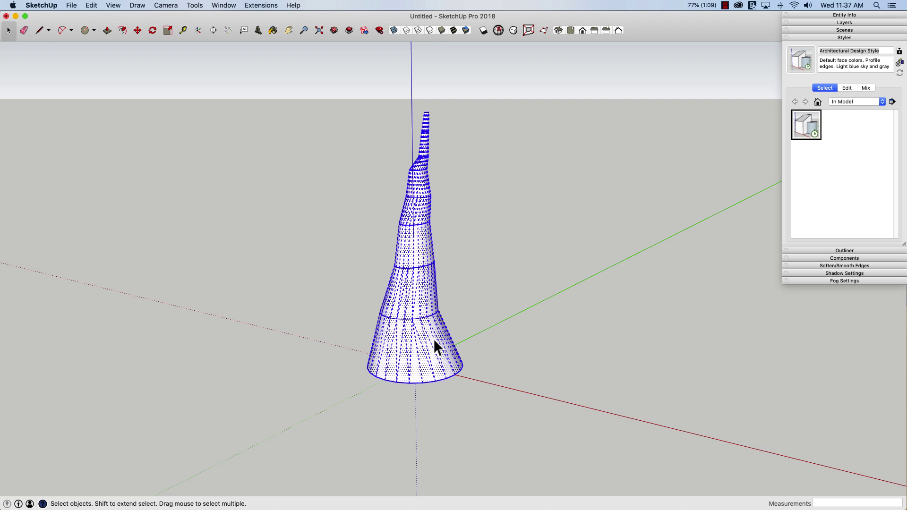
mouse_move(398, 304)
middle_down()
mouse_move(401, 316)
mouse_move(405, 306)
middle_up()
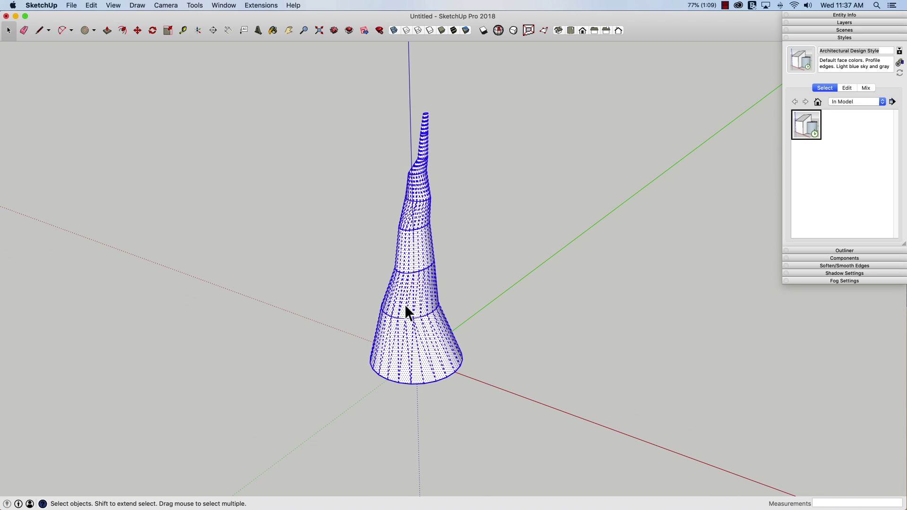
right_click(406, 306)
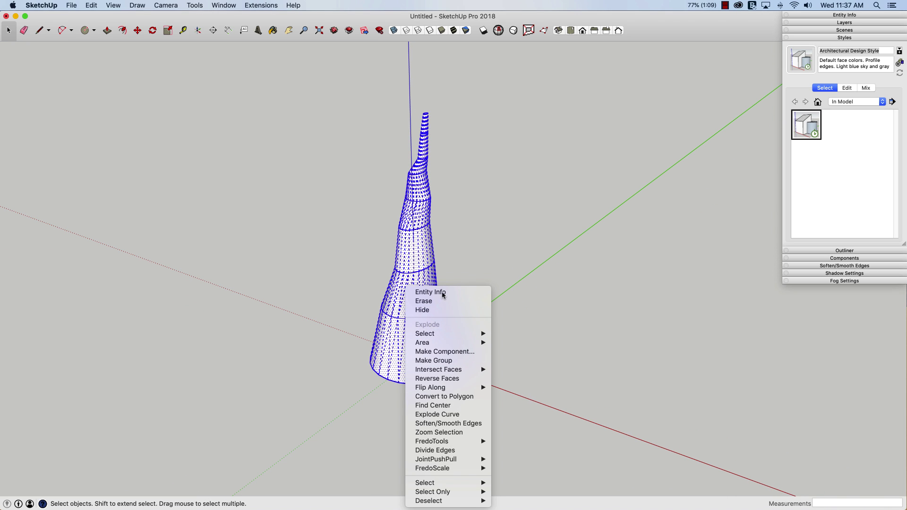
click(445, 256)
key(s)
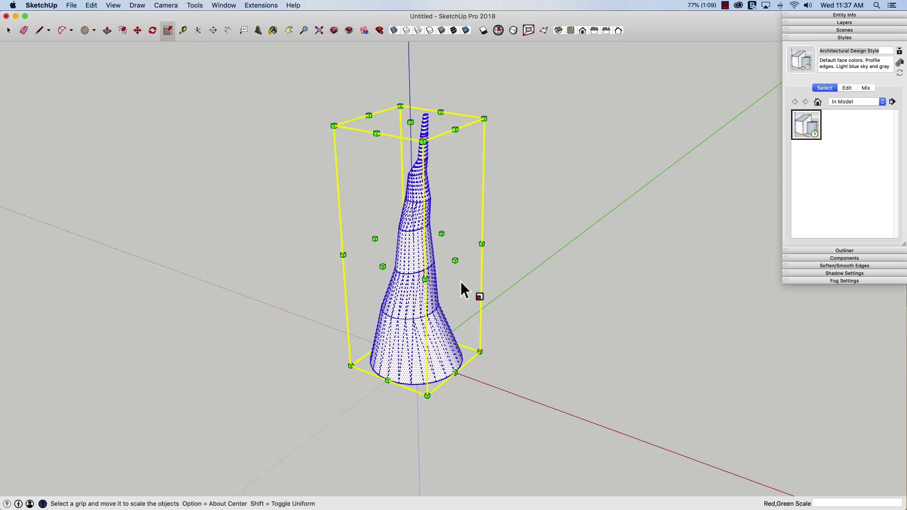
middle_drag(460, 282, 451, 349)
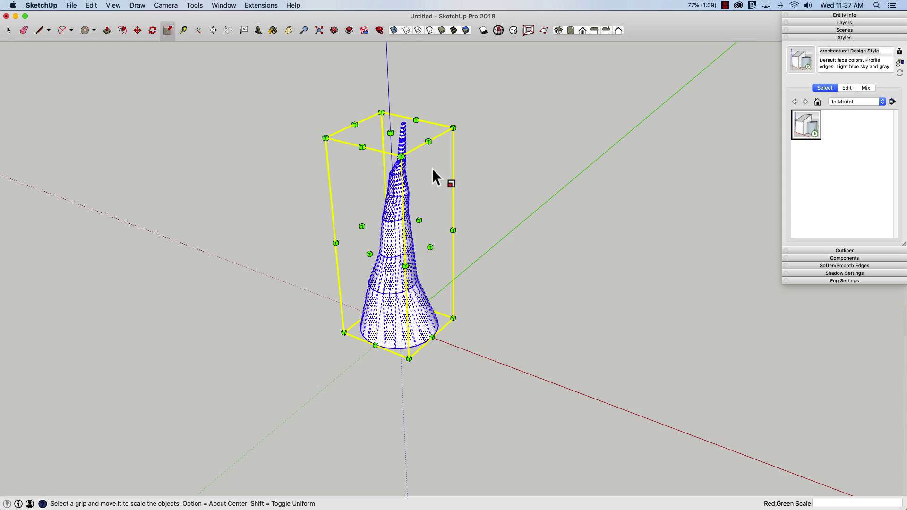
- Make the selected form into a group and leave the Scale tool
mouse_move(433, 169)
middle_down()
mouse_move(378, 345)
mouse_move(365, 194)
mouse_move(388, 148)
mouse_move(358, 154)
mouse_move(382, 139)
mouse_move(412, 146)
mouse_move(434, 227)
mouse_move(481, 242)
mouse_move(415, 330)
middle_up()
right_click(404, 315)
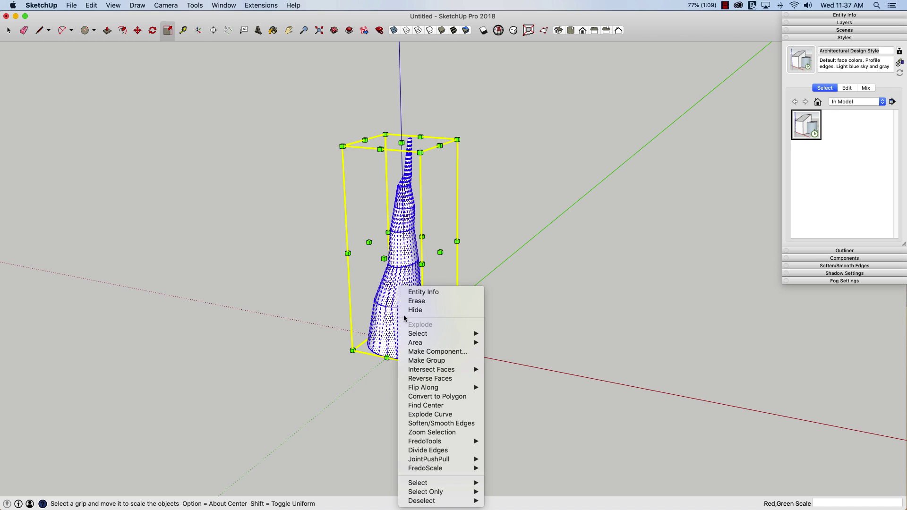
click(426, 360)
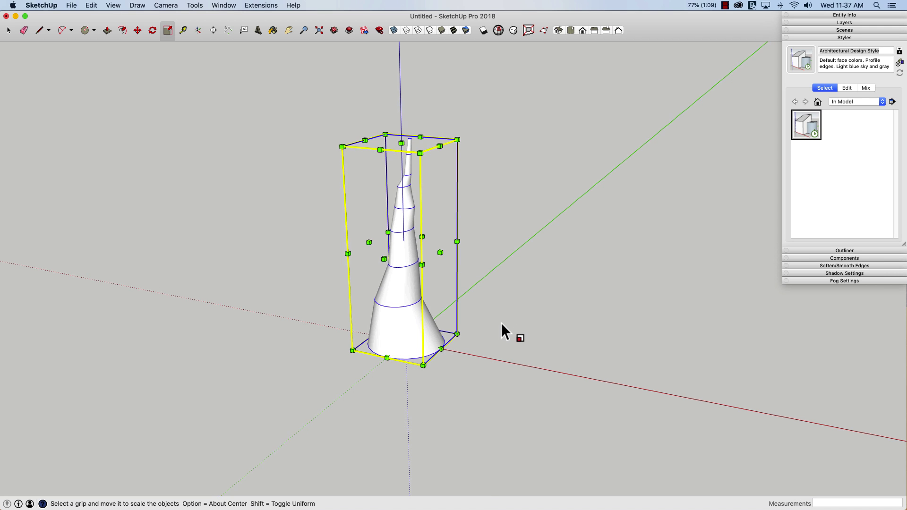
key(space)
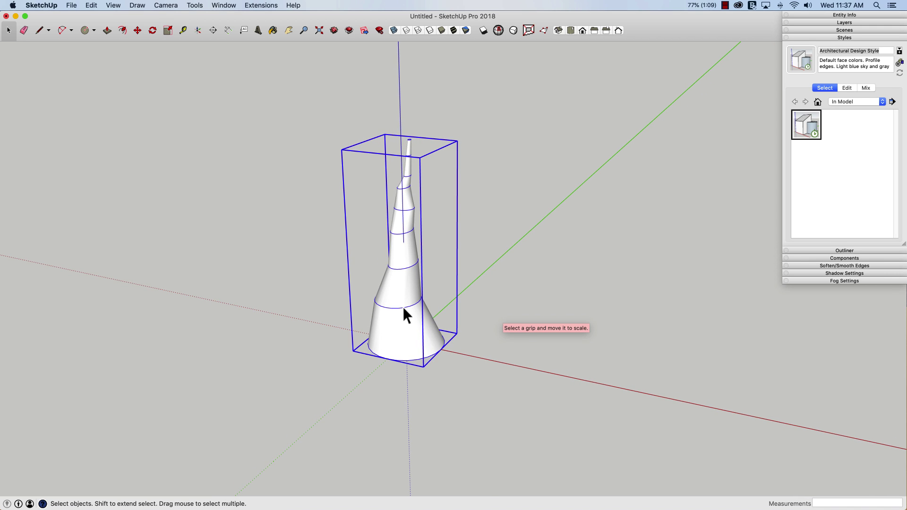
- Open the group for editing, select all of its geometry and examine the orientation of its Scale bounding box
double_click(403, 307)
middle_drag(402, 307, 429, 301)
triple_click(421, 301)
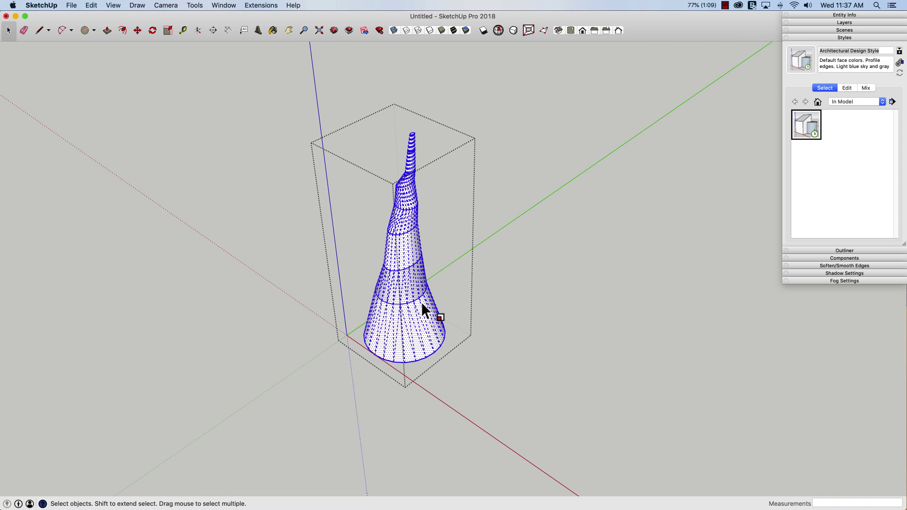
key(s)
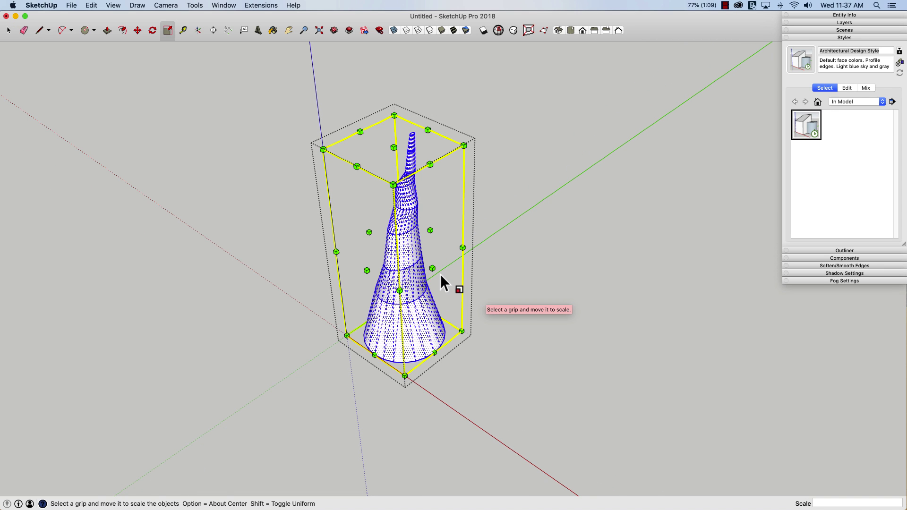
key(Escape)
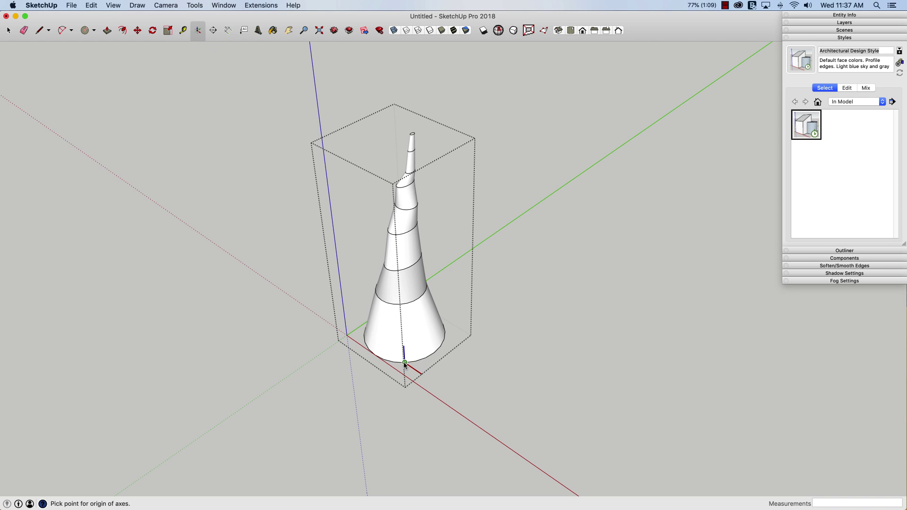
- Reposition the axes inside the group with the origin on the base circle's front edge and the red axis turned to a new direction
click(439, 359)
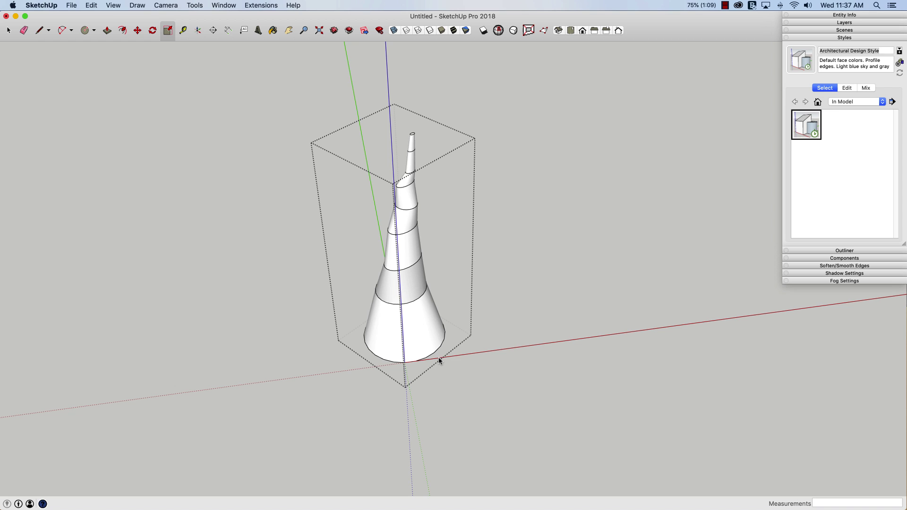
middle_drag(431, 322, 440, 305)
key(space)
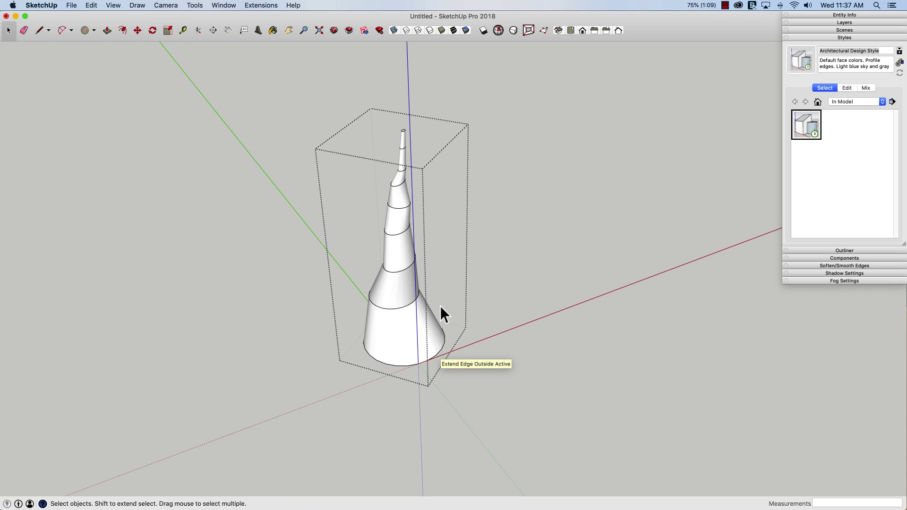
- Select everything inside the group and examine how the Scale bounding box aligns with the repositioned axes
key(super+a)
key(s)
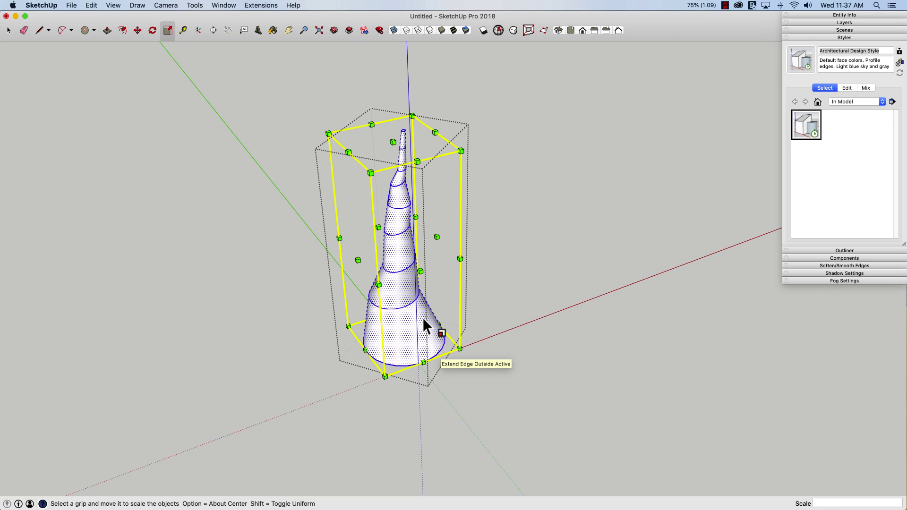
middle_drag(457, 311, 424, 349)
scroll(463, 317, down, 2)
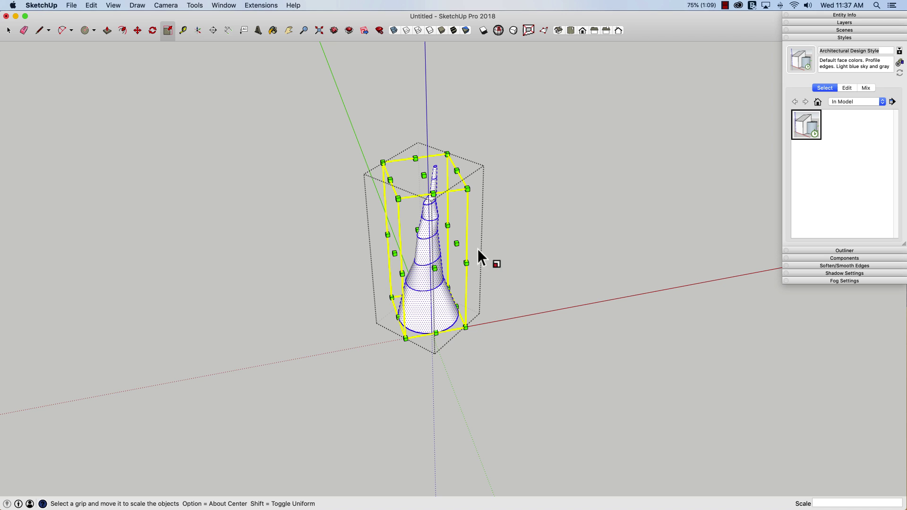
middle_drag(468, 186, 391, 193)
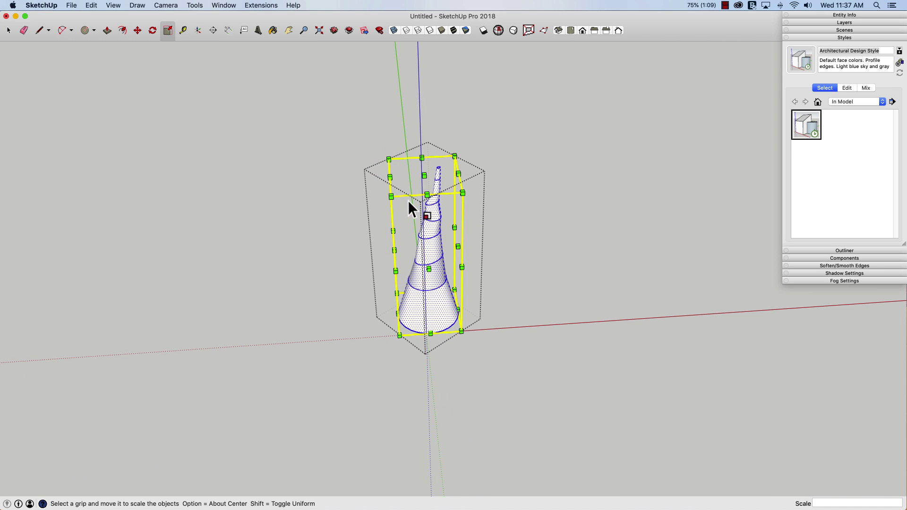
- Leave the Scale tool and close the group, returning to the model's main context
key(space)
click(467, 363)
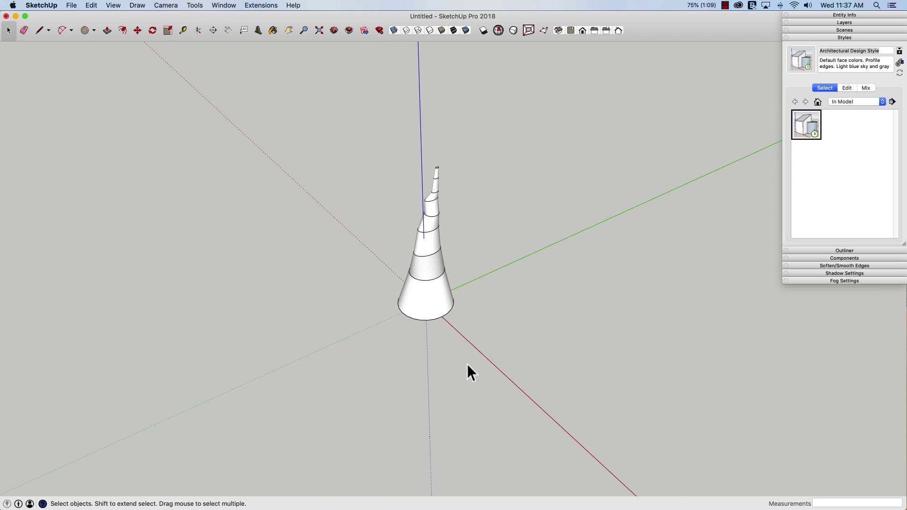
middle_drag(431, 312, 429, 330)
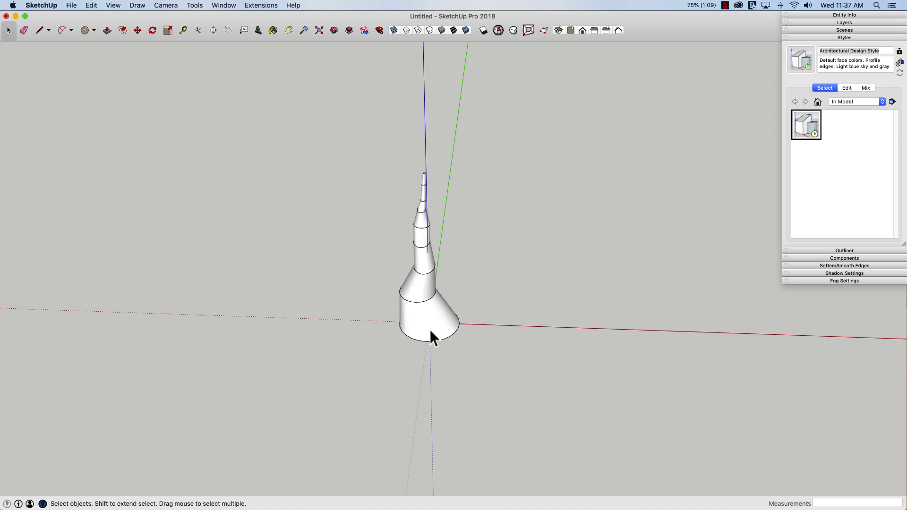
- Select the group and examine from several sides how its Scale bounding box is oriented relative to the model axes
click(427, 297)
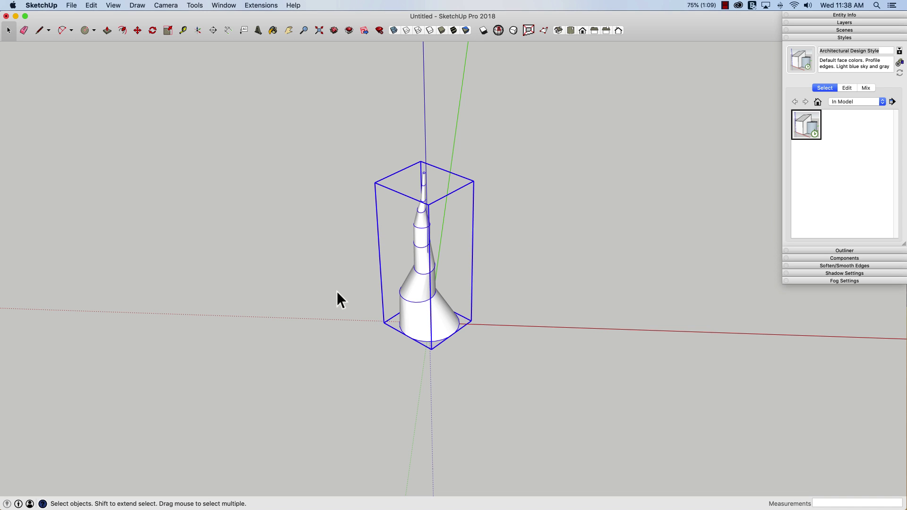
middle_drag(336, 292, 425, 347)
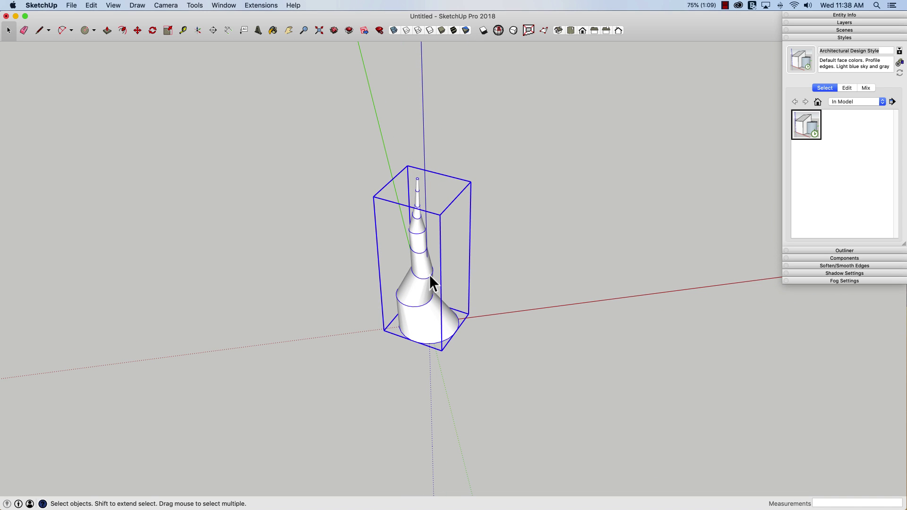
key(s)
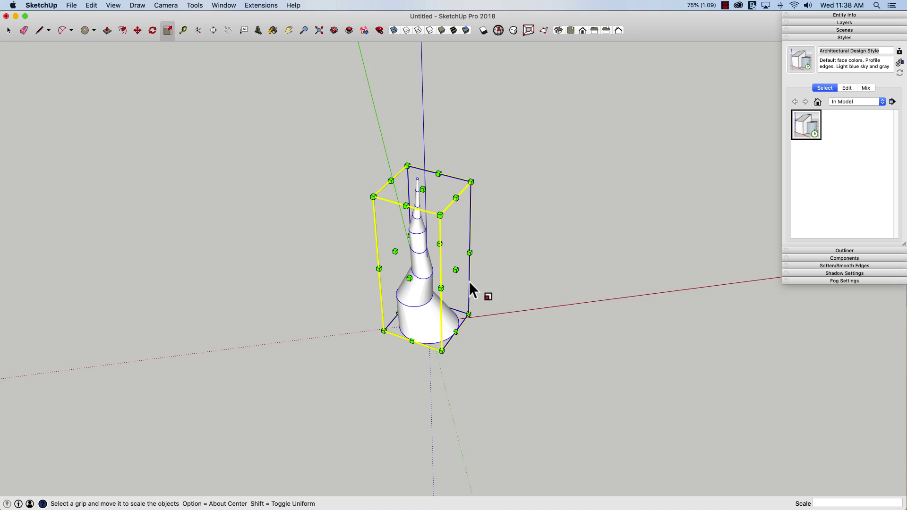
middle_drag(470, 283, 535, 343)
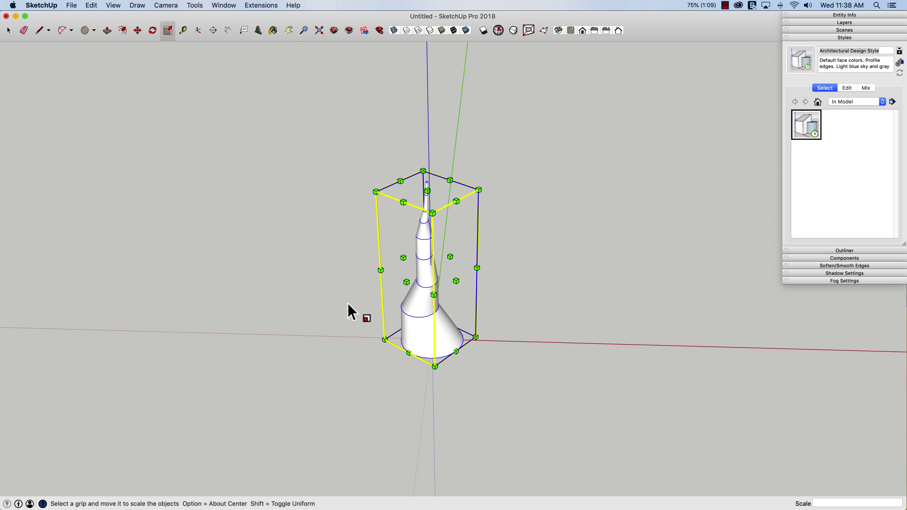
middle_drag(348, 306, 498, 306)
middle_drag(449, 364, 407, 283)
scroll(397, 286, up, 2)
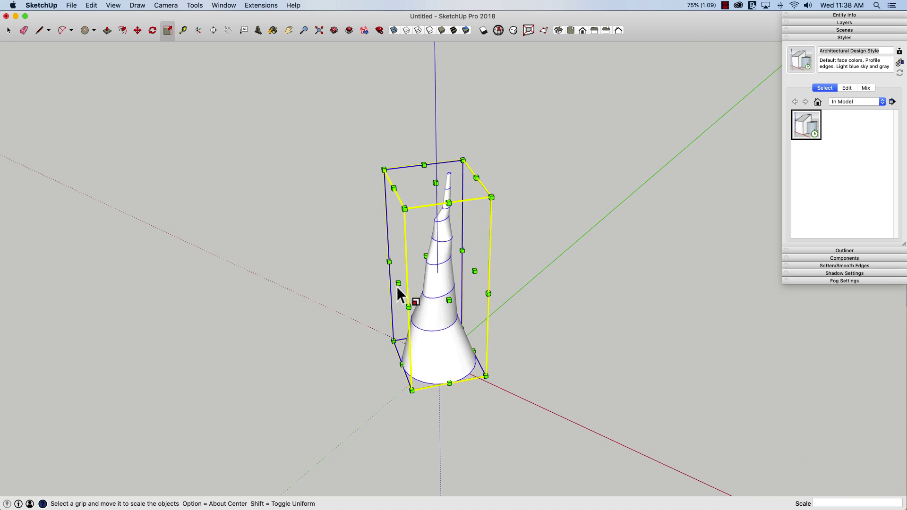
- Narrow the group by scaling it inward from two sides, using a red-axis scale of about 0.67 on the first
drag(396, 283, 424, 280)
middle_drag(424, 279, 493, 273)
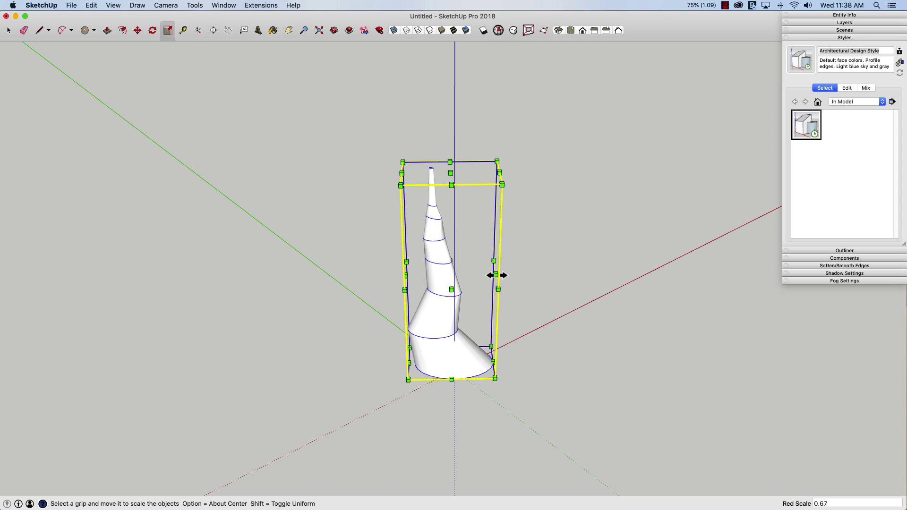
drag(494, 275, 458, 274)
middle_drag(458, 274, 436, 207)
key(space)
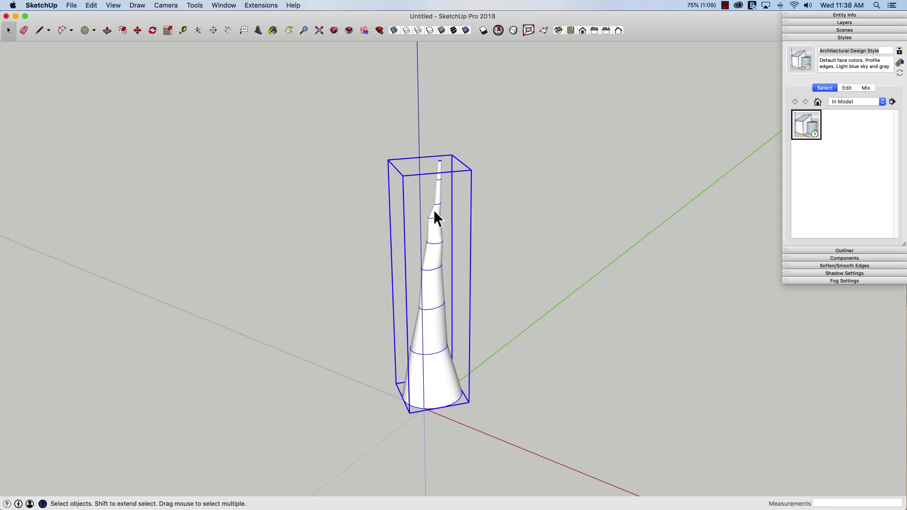
- Scale the group vertically along its blue axis and set its height to exactly 10'
key(s)
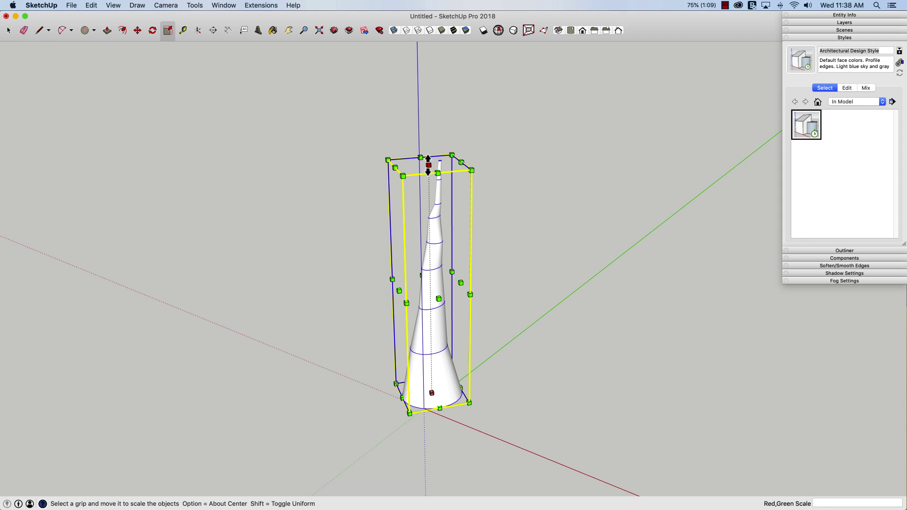
mouse_move(428, 164)
mouse_down()
mouse_move(431, 253)
mouse_move(426, 91)
mouse_move(432, 166)
mouse_up()
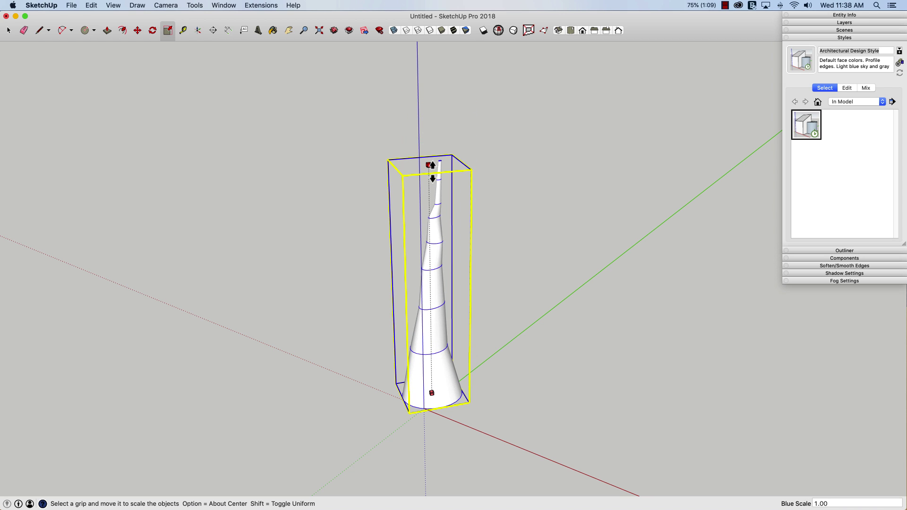
drag(433, 201, 432, 51)
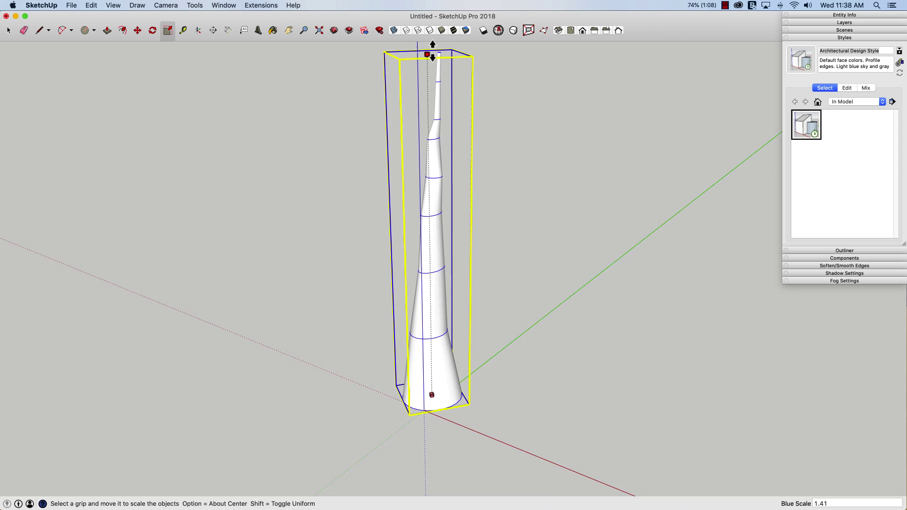
middle_drag(432, 51, 433, 53)
drag(432, 53, 430, 200)
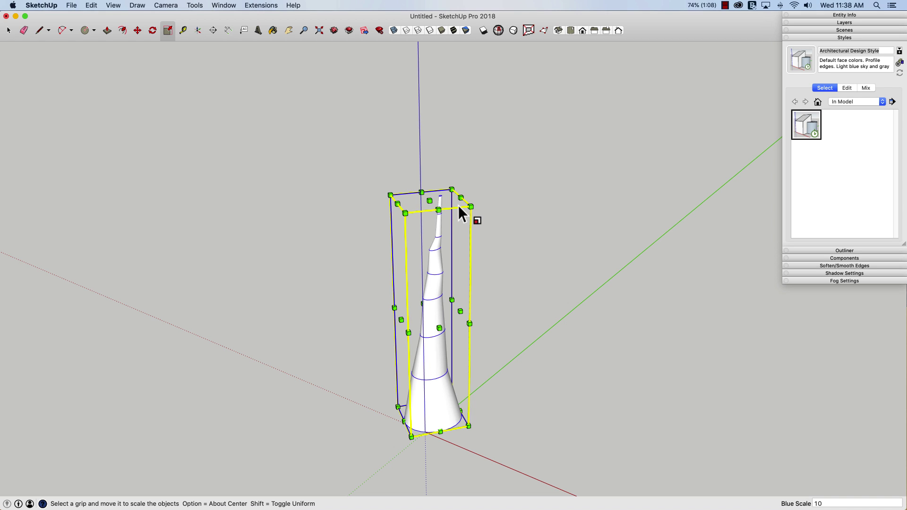
key(Return)
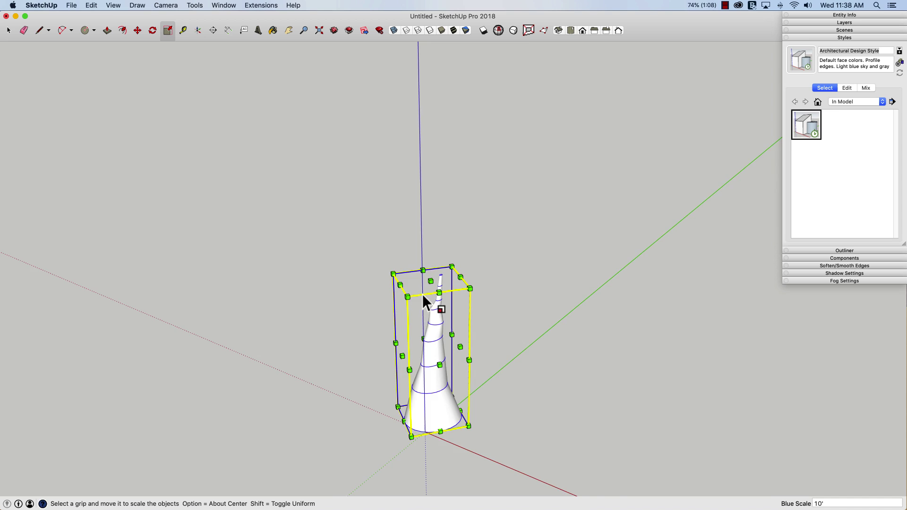
middle_drag(422, 294, 443, 272)
scroll(442, 272, up, 3)
middle_drag(424, 303, 432, 232)
key(space)
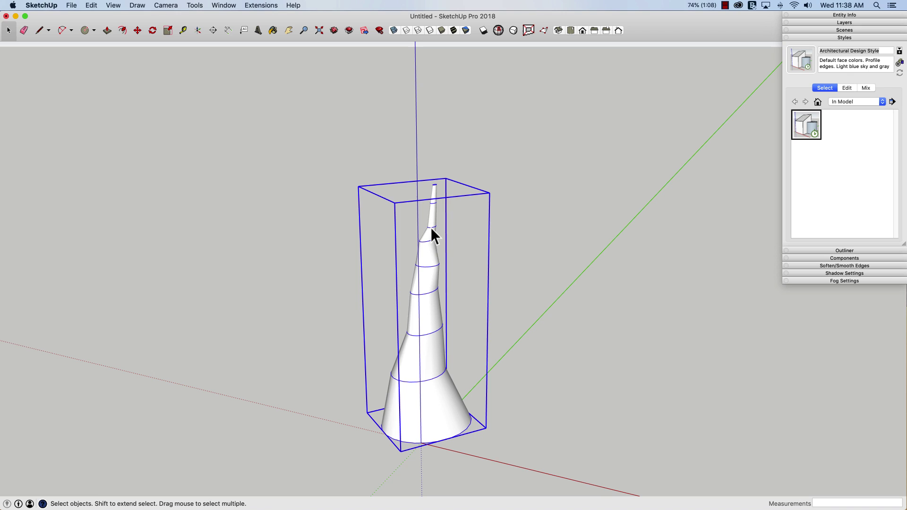
- Try to scale the whole group uniformly from an upper corner to 8', and undo it
key(s)
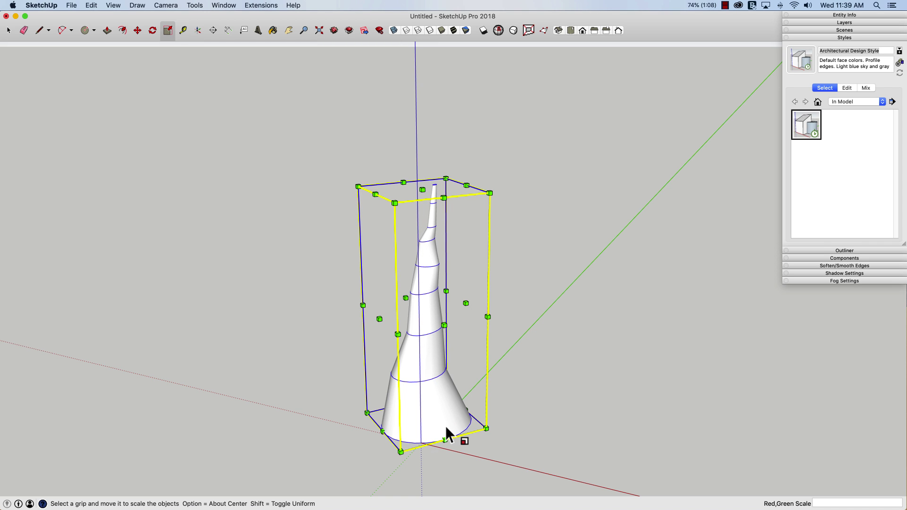
middle_drag(446, 428, 407, 396)
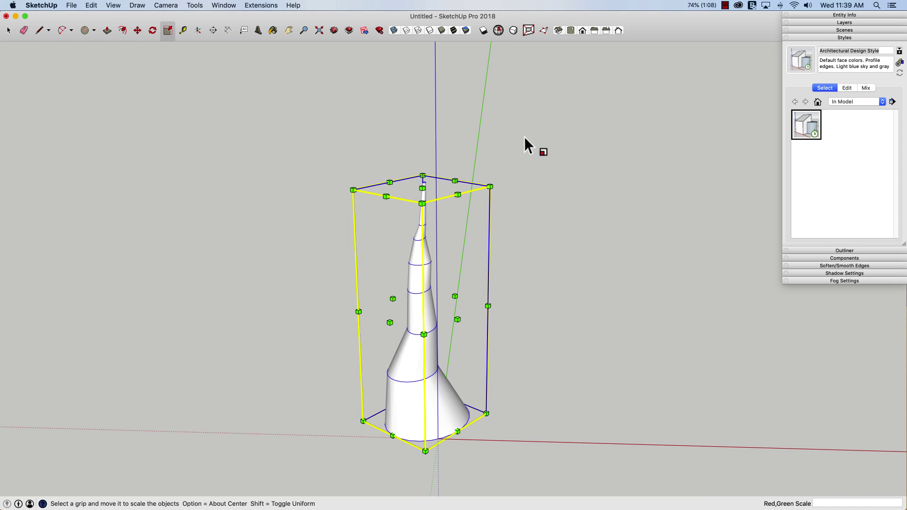
drag(493, 188, 498, 175)
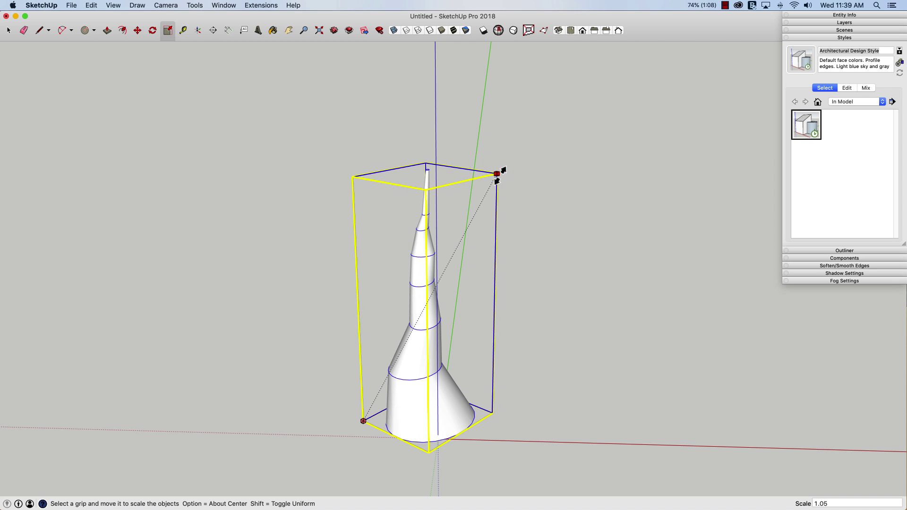
text(8')
key(Return)
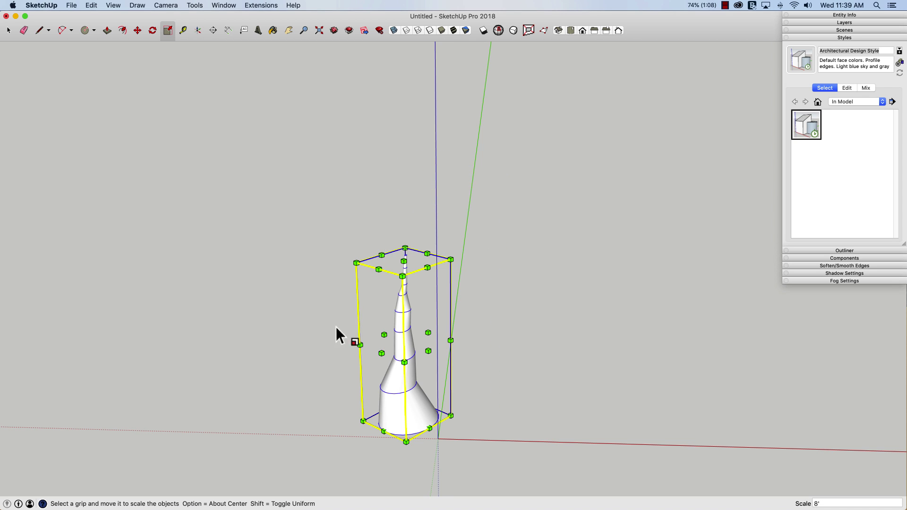
middle_drag(335, 327, 409, 299)
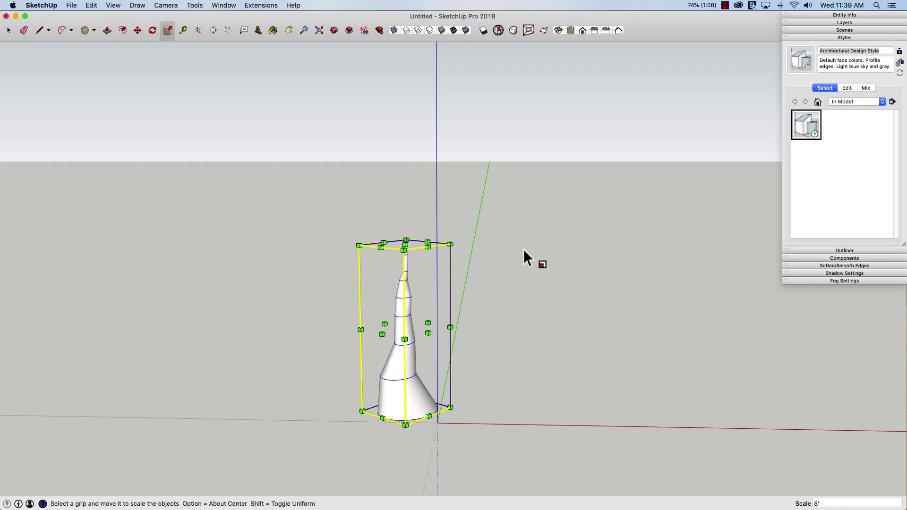
key(super+z)
key(space)
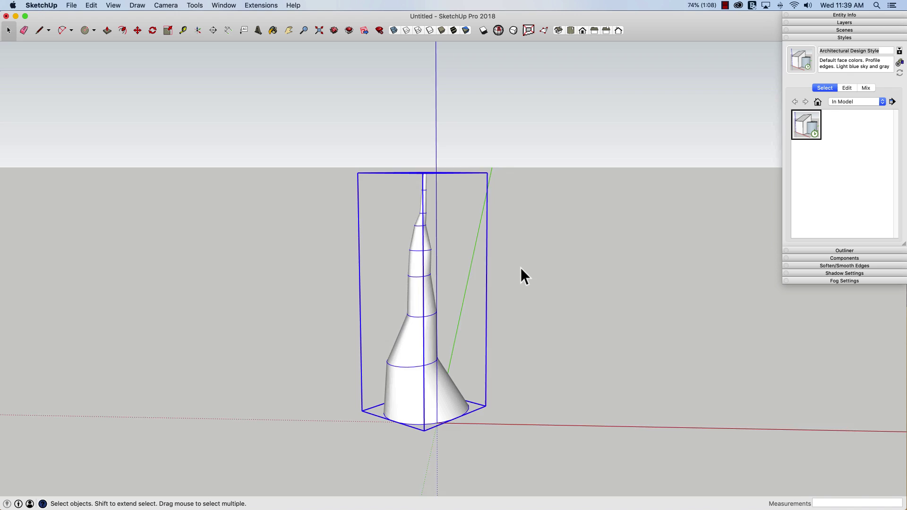
- Copy the group about 6' 5" along the red axis
click(521, 268)
middle_drag(521, 269, 416, 369)
click(417, 369)
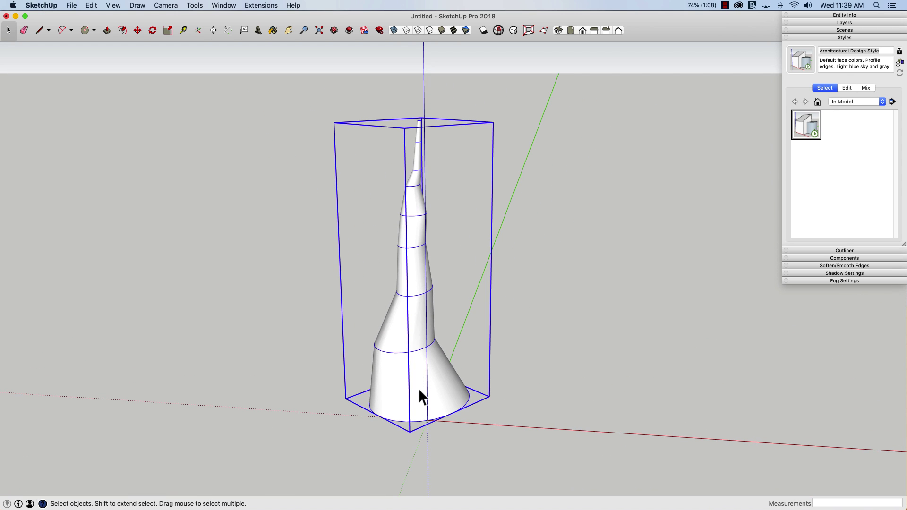
key(m)
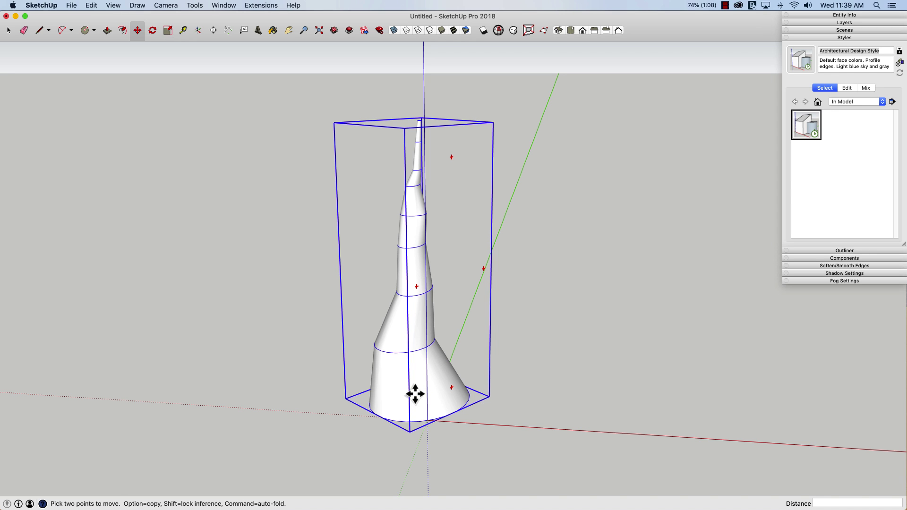
click(415, 394)
key(alt)
click(601, 412)
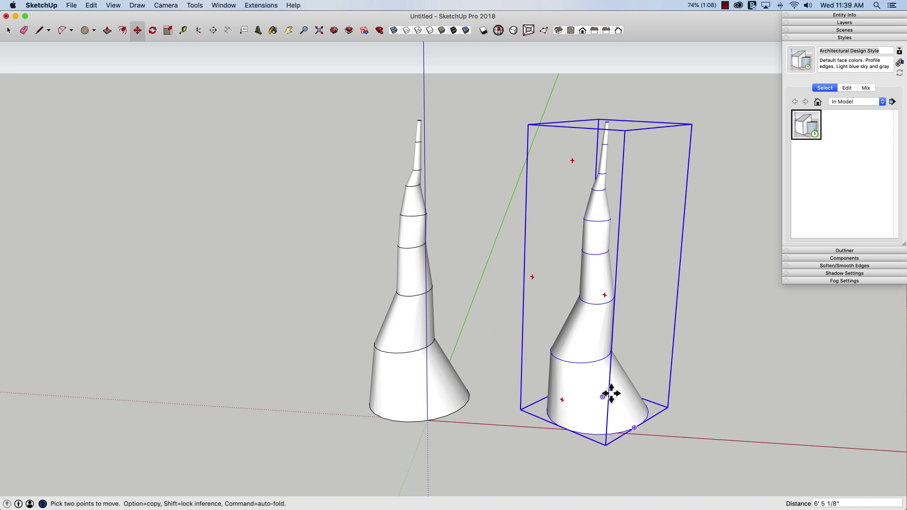
- Tilt the copied group outward by about 52.9 degrees and move its base against the upper part of the original trunk
key(q)
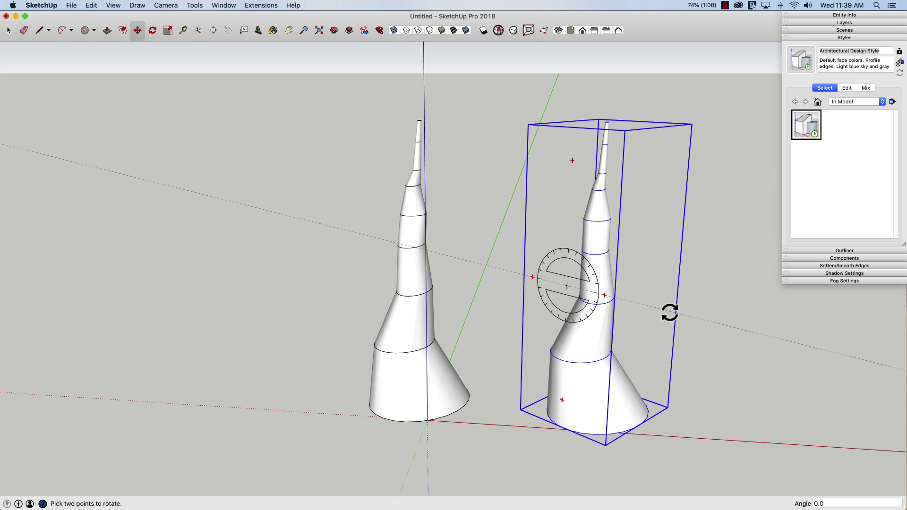
drag(669, 312, 633, 411)
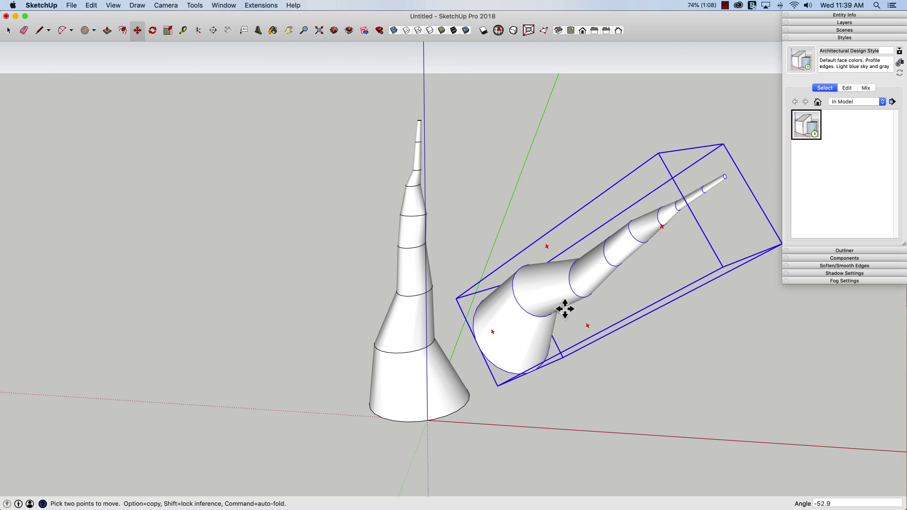
middle_drag(574, 360, 458, 311)
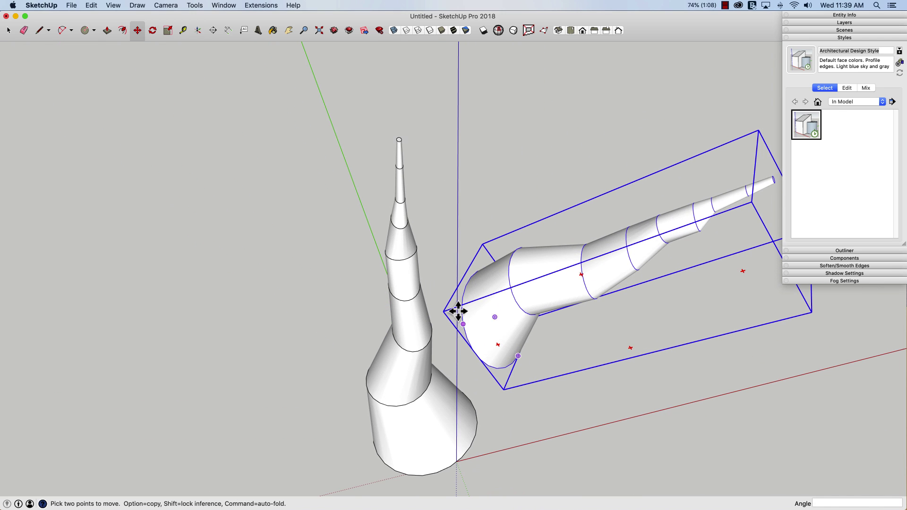
click(465, 286)
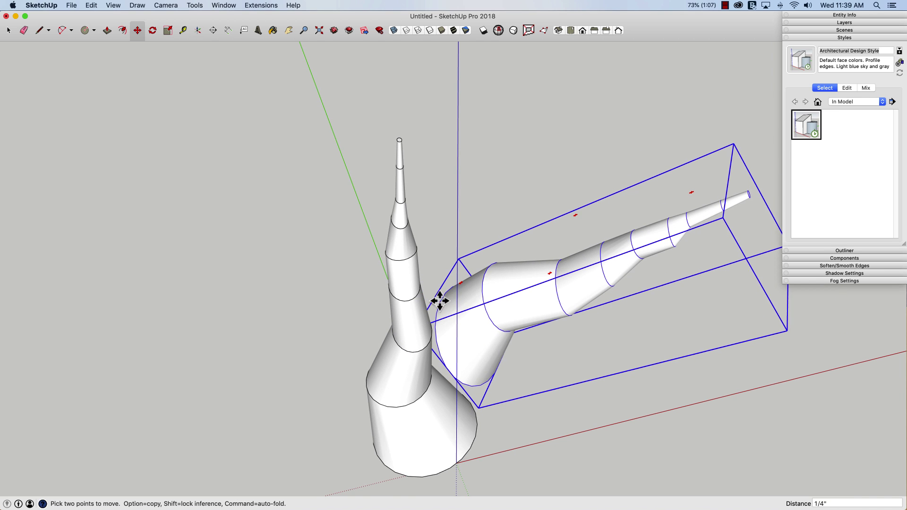
middle_drag(456, 314, 496, 323)
click(518, 338)
- Scale the tilted copy uniformly down to about 0.30 so it has the size of a branch
key(s)
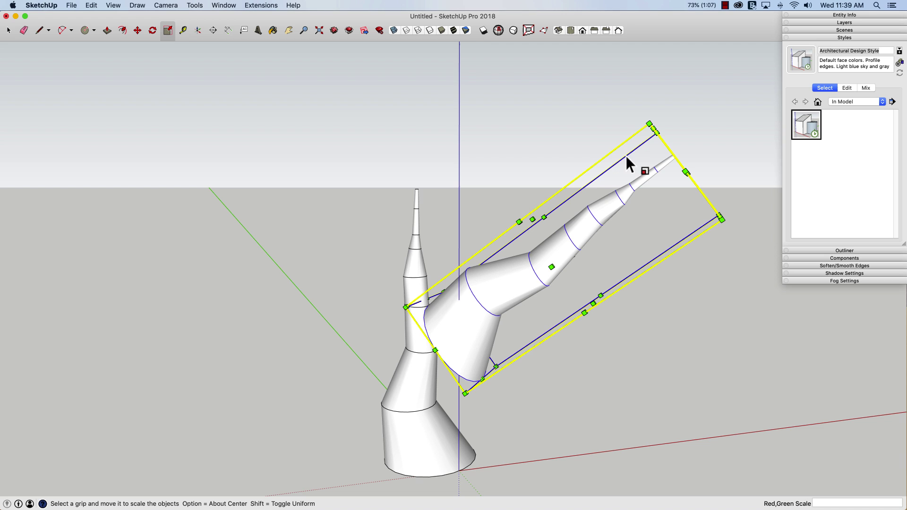
middle_drag(685, 160, 727, 250)
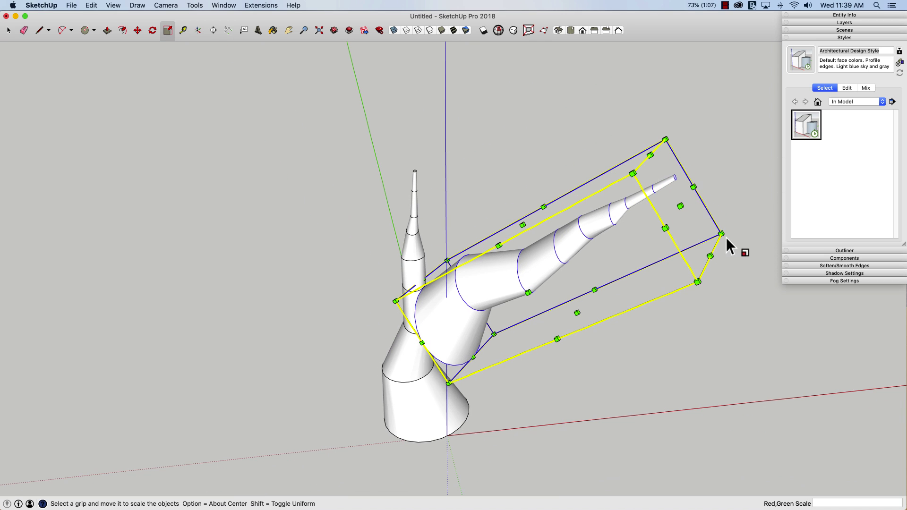
drag(724, 233, 492, 291)
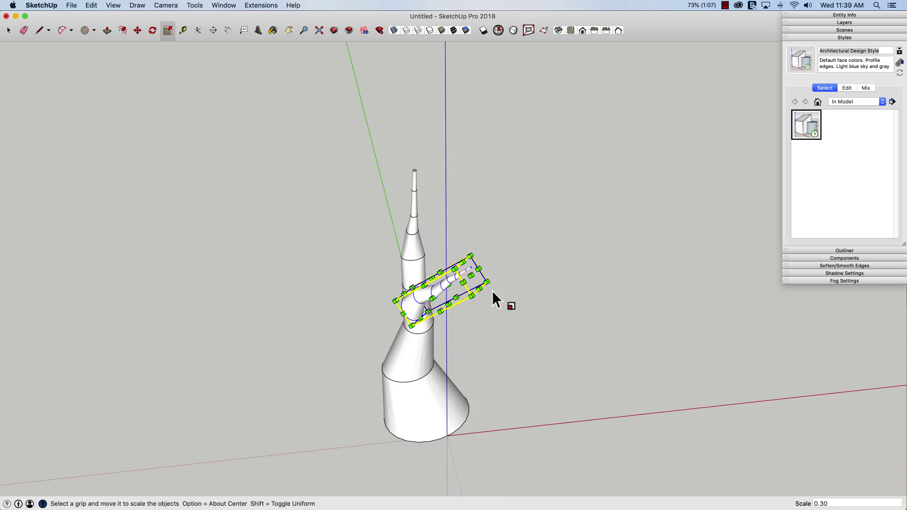
- Move the small branch so its wide base sits inside the trunk
scroll(492, 291, up, 3)
key(m)
middle_drag(498, 304, 521, 274)
click(476, 398)
click(510, 381)
click(519, 272)
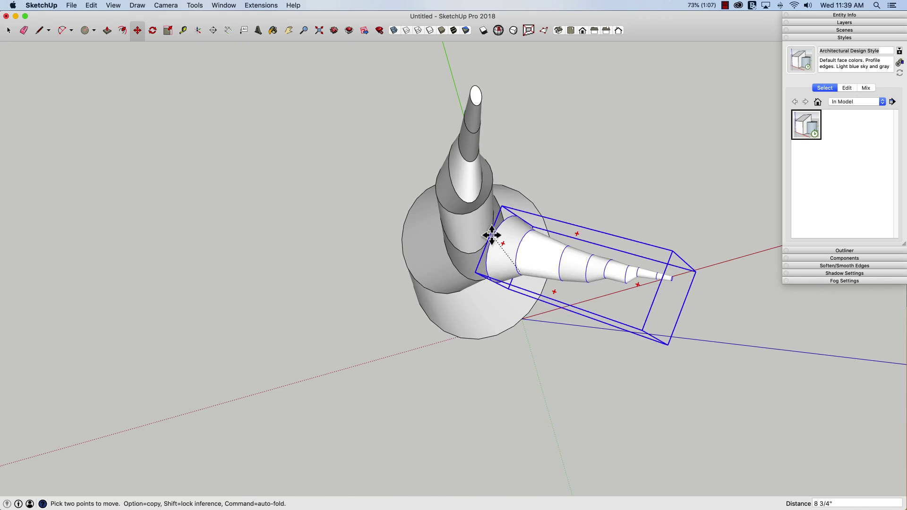
scroll(491, 234, up, 3)
middle_drag(491, 234, 563, 344)
scroll(453, 317, up, 2)
scroll(455, 309, down, 5)
- Copy the branch to the opposite side of the trunk and rotate the copy 135 degrees
click(562, 344)
key(alt)
click(441, 372)
middle_drag(441, 373, 406, 310)
key(q)
click(370, 289)
click(410, 298)
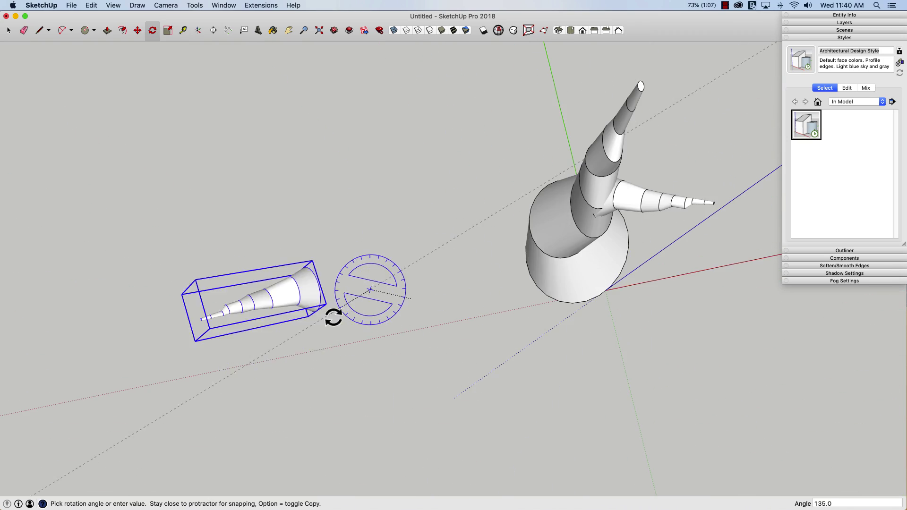
click(334, 317)
- Move the second branch so its base joins the lower part of the trunk
key(m)
middle_drag(334, 317, 544, 324)
click(496, 344)
middle_drag(496, 344, 566, 104)
scroll(621, 388, up, 3)
scroll(622, 245, up, 3)
scroll(567, 189, down, 5)
click(506, 245)
click(459, 212)
click(465, 366)
- Stretch the second branch lengthwise along its own blue axis
key(s)
middle_drag(469, 373, 444, 359)
click(412, 238)
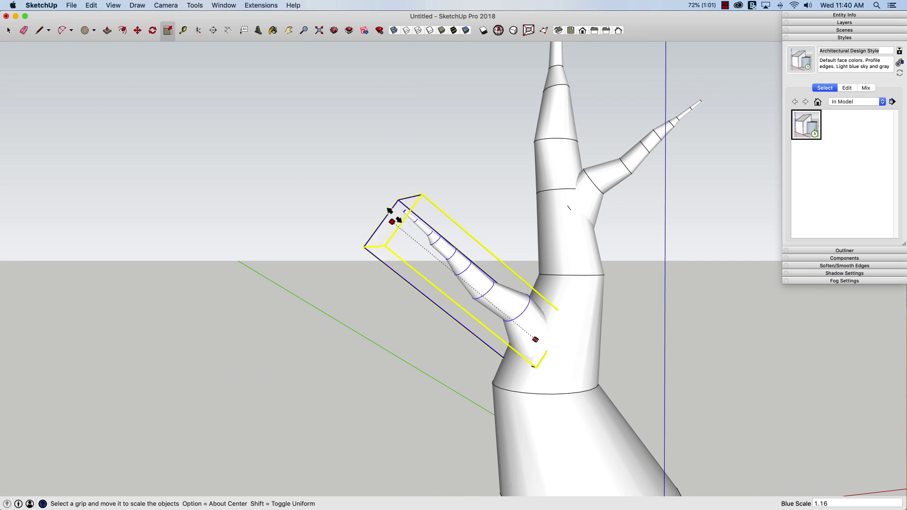
click(324, 200)
scroll(466, 214, down, 4)
key(space)
- Select the first branch and rotate a copy of it around the trunk's centre to form a third branch
click(575, 326)
click(532, 241)
key(q)
middle_drag(532, 241, 610, 349)
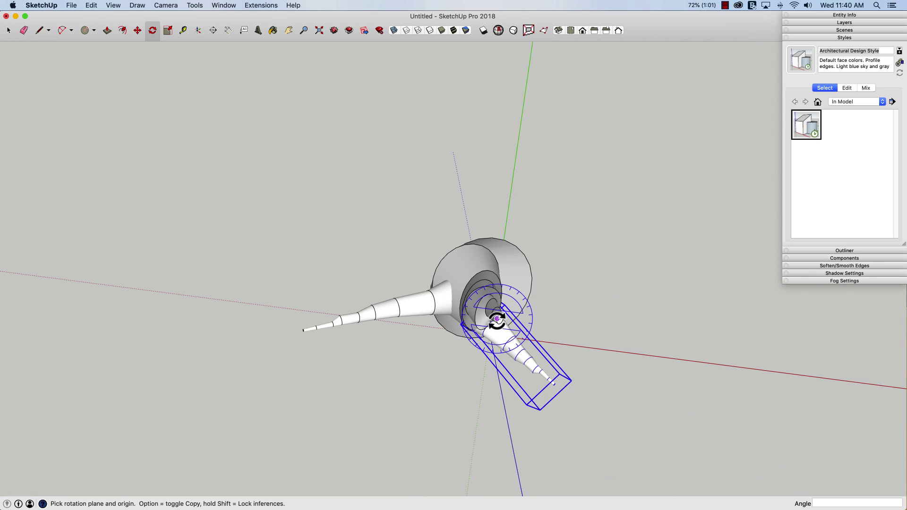
click(496, 318)
click(602, 333)
key(alt)
click(380, 217)
- Move the third branch about 1' 3 5/8" to meet the trunk and scale it narrower from one side
key(m)
click(597, 299)
click(574, 310)
middle_drag(574, 311, 559, 296)
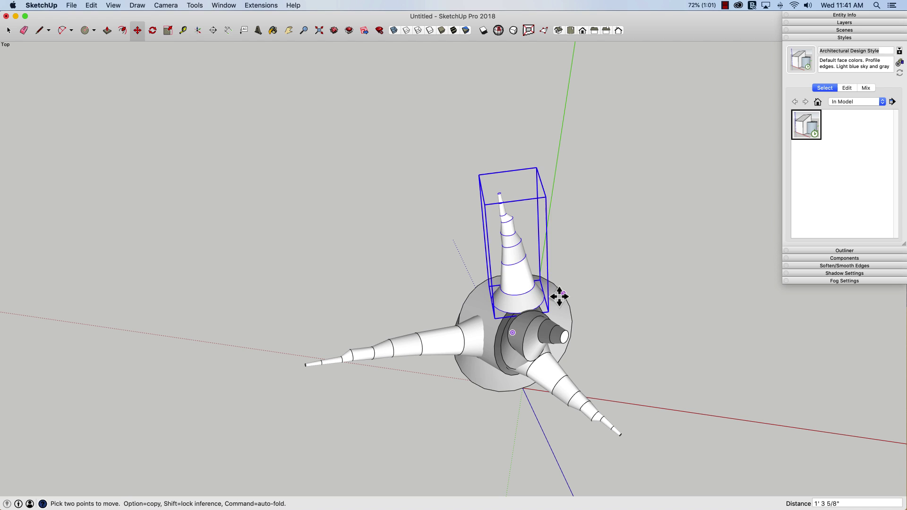
key(s)
drag(487, 246, 508, 251)
- Adjust the third branch's position until its base is embedded in the trunk, and clear the selection
key(m)
scroll(518, 296, down, 1)
scroll(528, 297, up, 4)
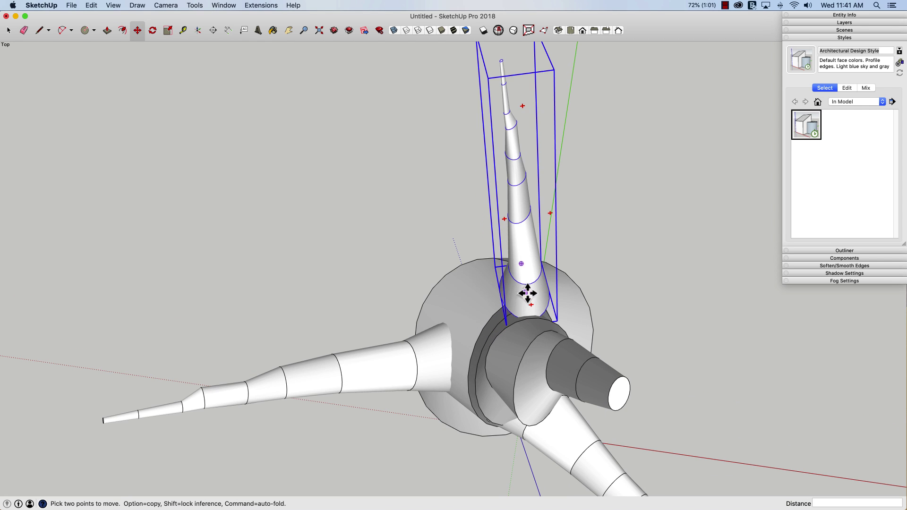
drag(527, 293, 523, 295)
middle_drag(523, 295, 505, 348)
drag(506, 348, 474, 353)
middle_drag(475, 353, 486, 321)
key(space)
click(394, 130)
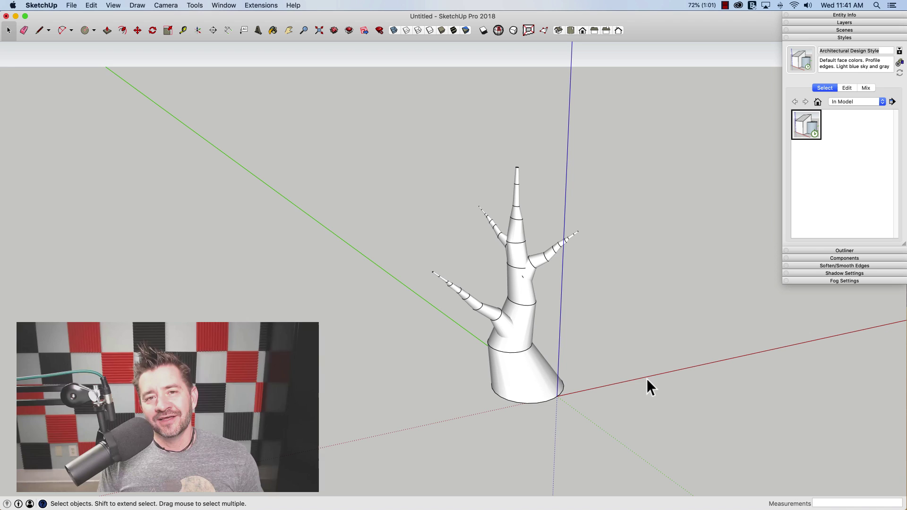